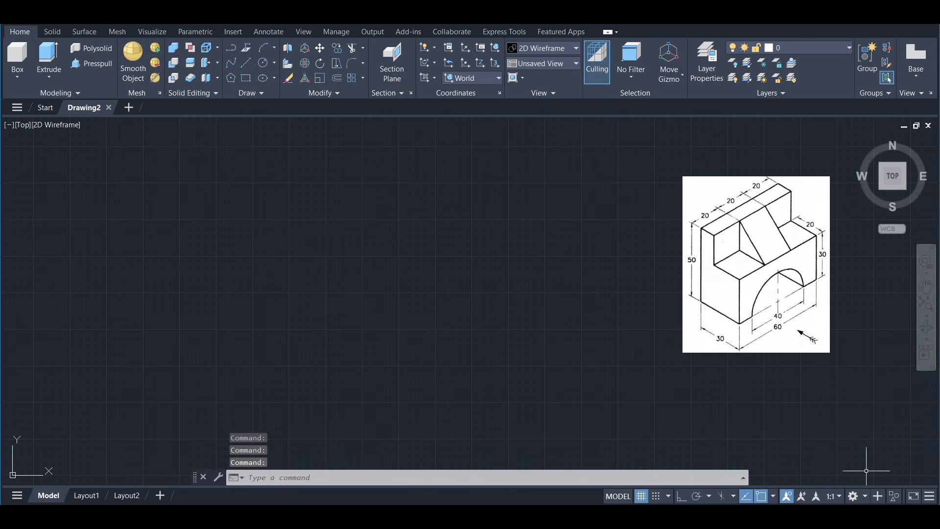
Select the 3D Modeling workspace and set layer 0's color to red, index color 10
click(866, 498)
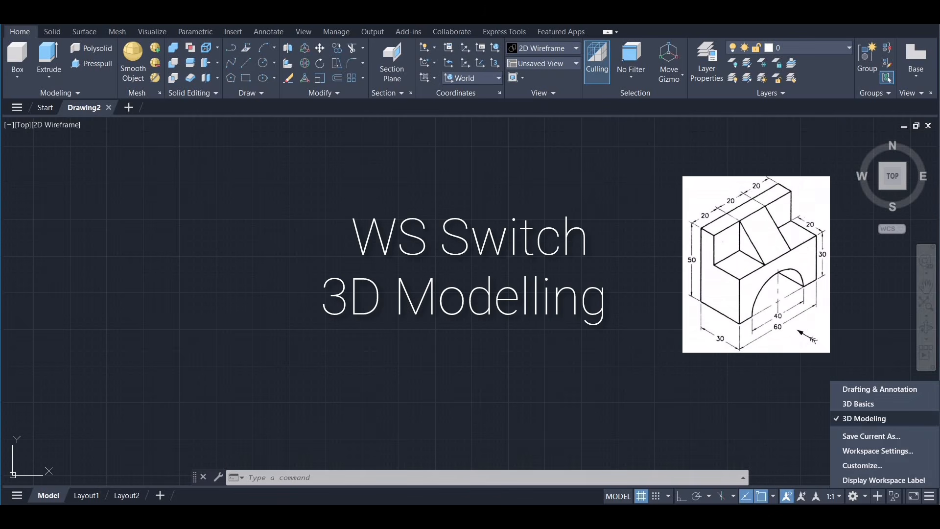
click(863, 420)
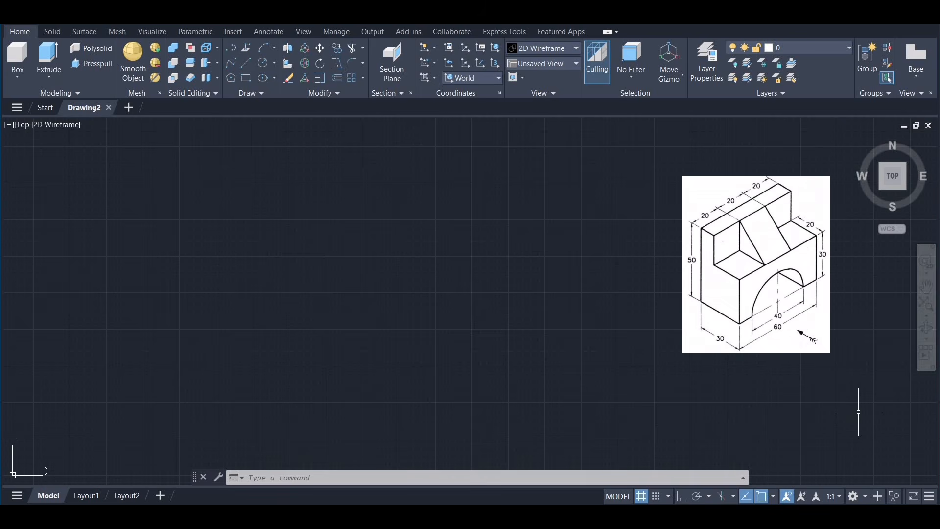
click(767, 48)
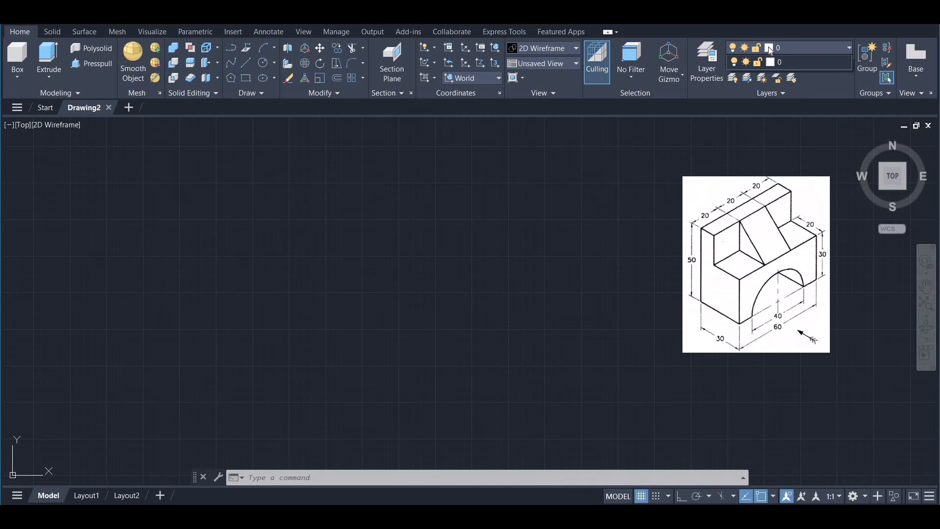
click(772, 63)
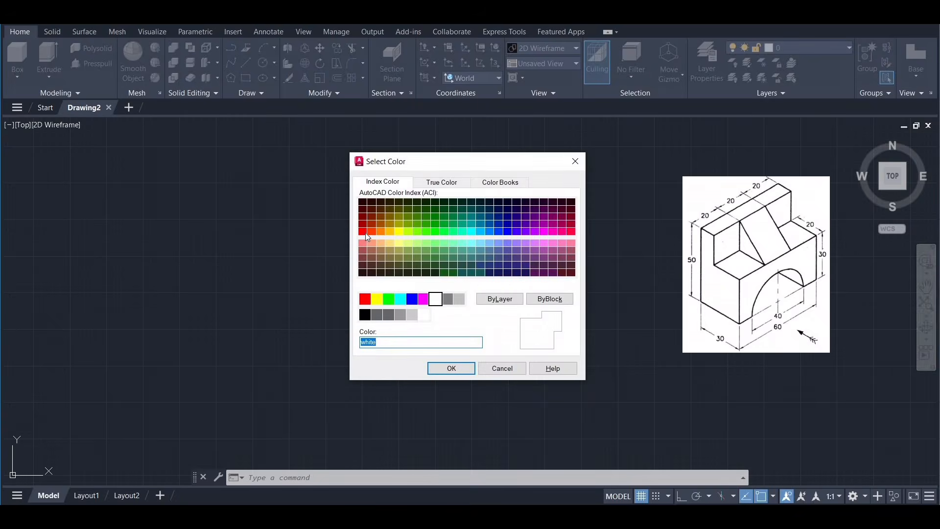
click(366, 233)
click(459, 371)
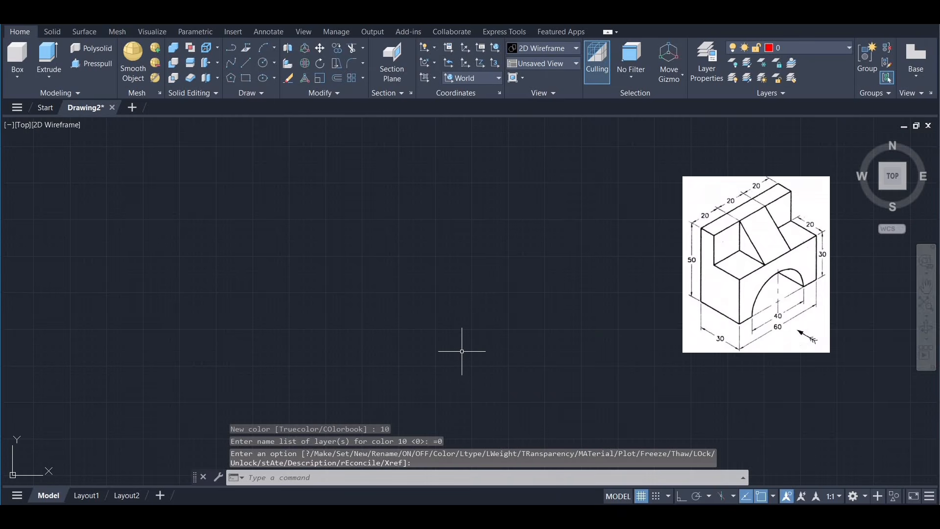
Set the view to SW Isometric and the coordinate system to Top
click(576, 64)
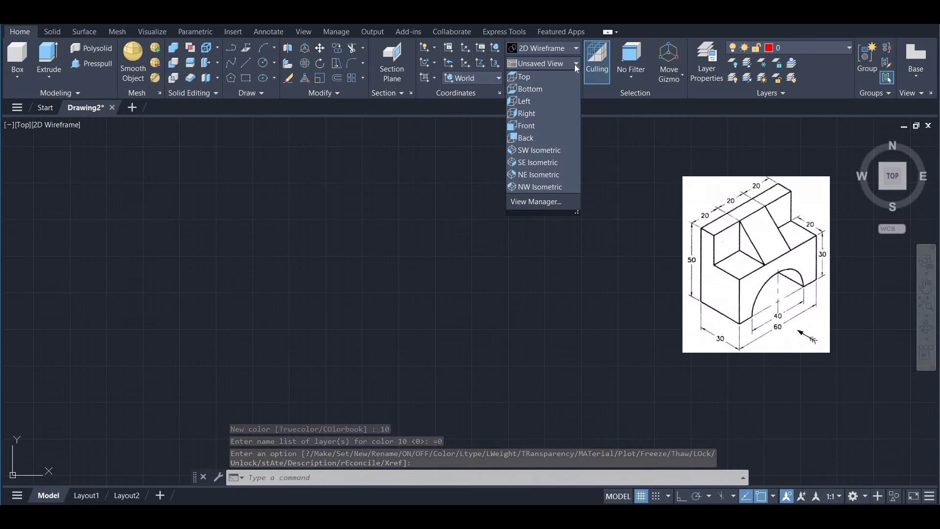
click(529, 151)
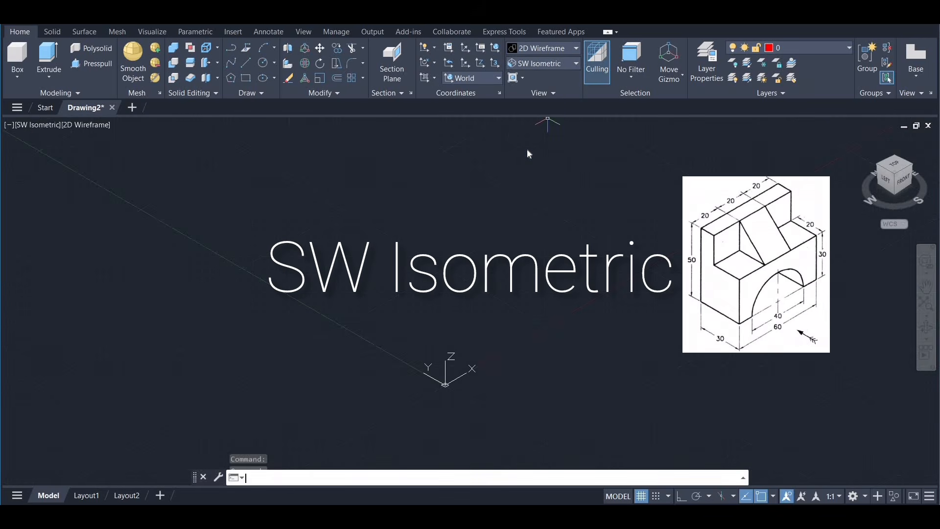
click(497, 79)
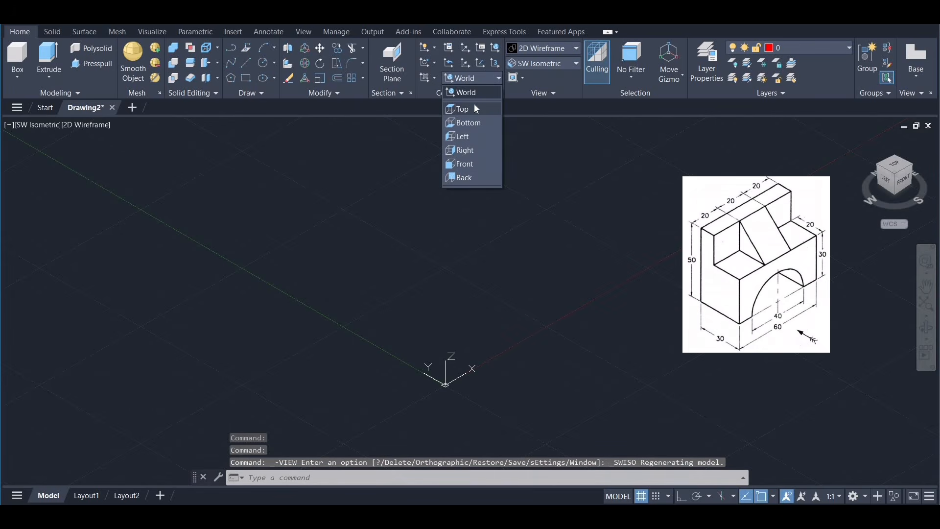
click(475, 110)
scroll(538, 240, up, 2)
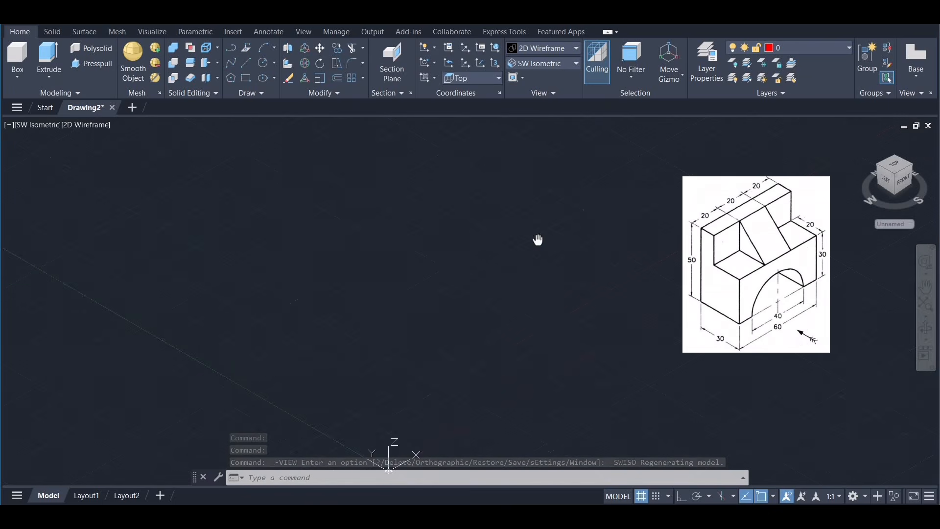
middle_drag(538, 240, 493, 55)
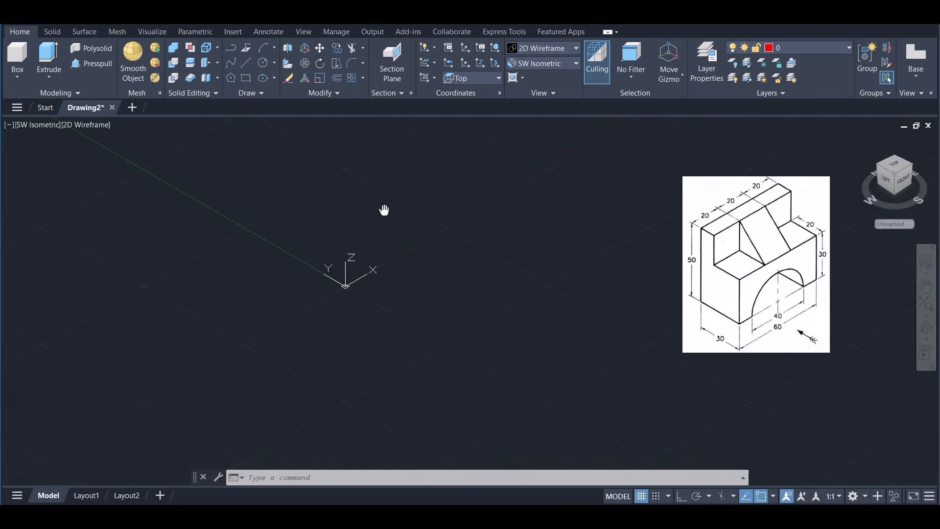
middle_drag(385, 209, 374, 241)
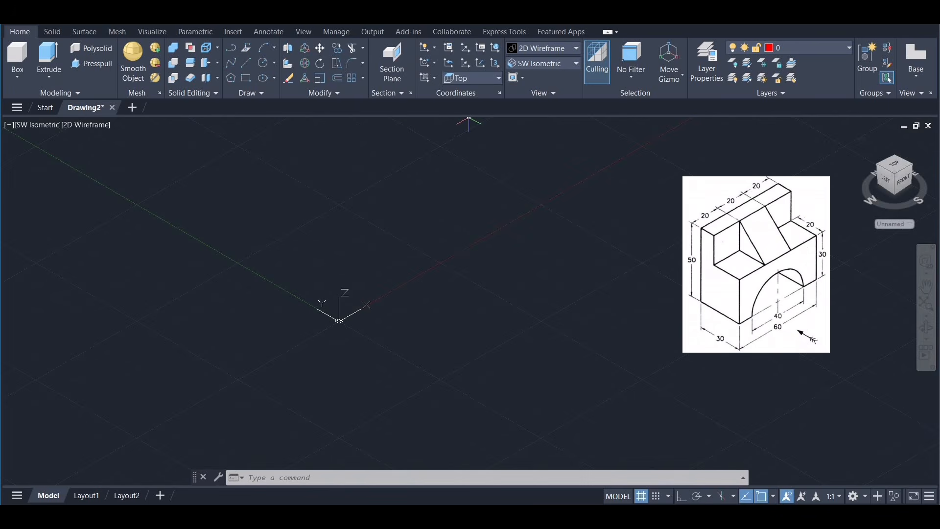
Turn Ortho mode on and start the side profile with a line from 0,0 running 30 units along the positive Y axis
click(246, 65)
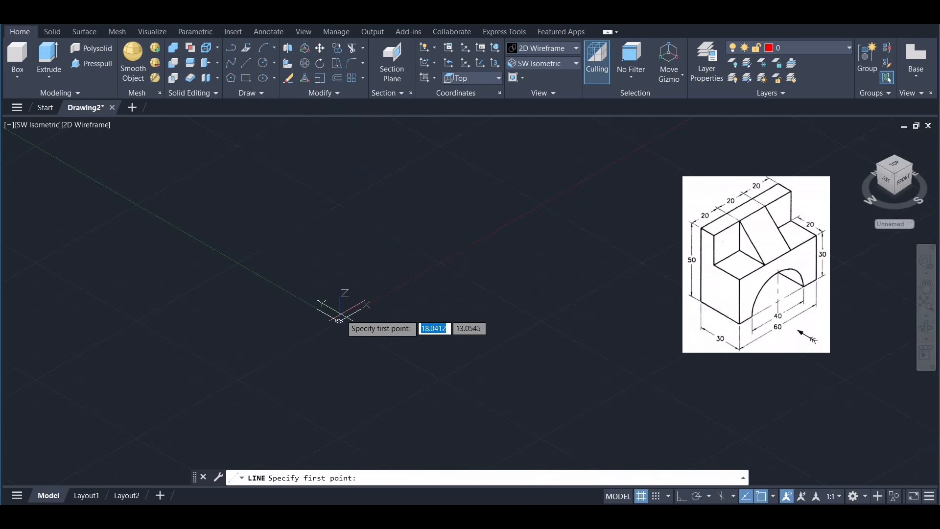
click(681, 497)
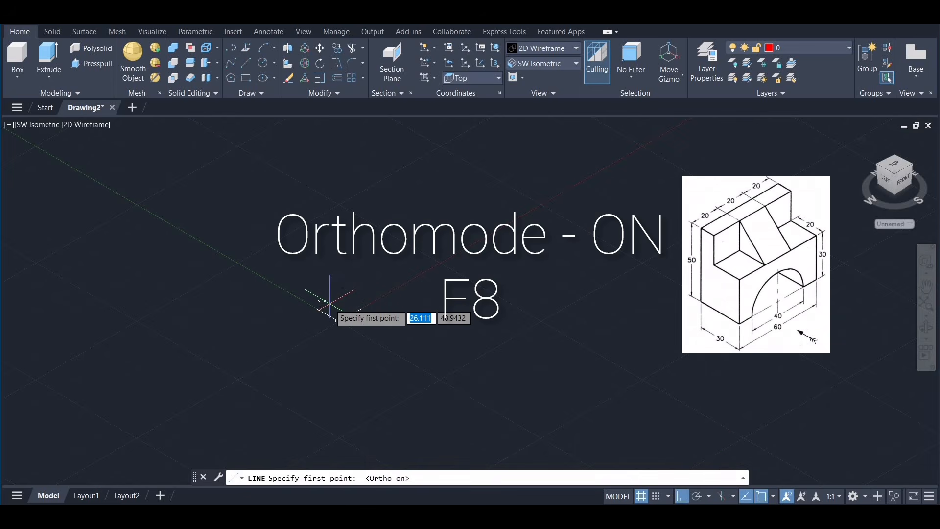
text(0)
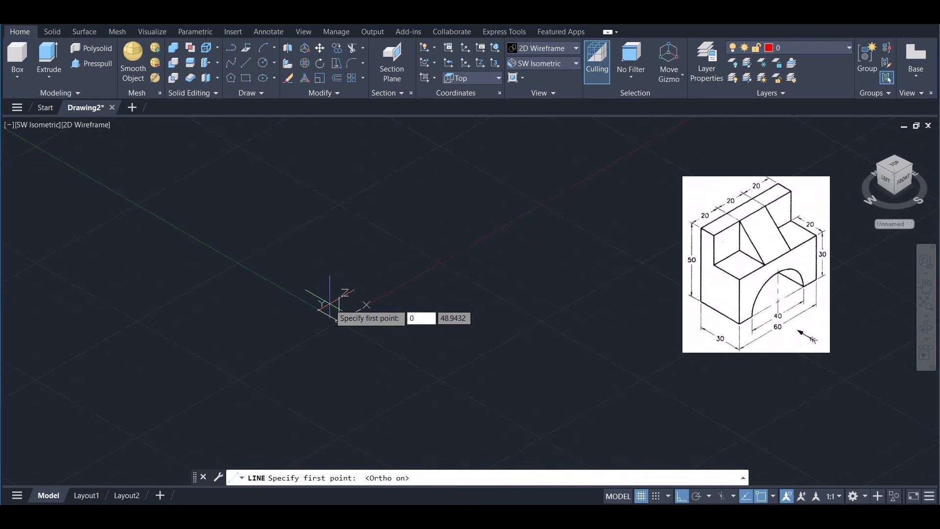
key(Tab)
text(0)
key(Return)
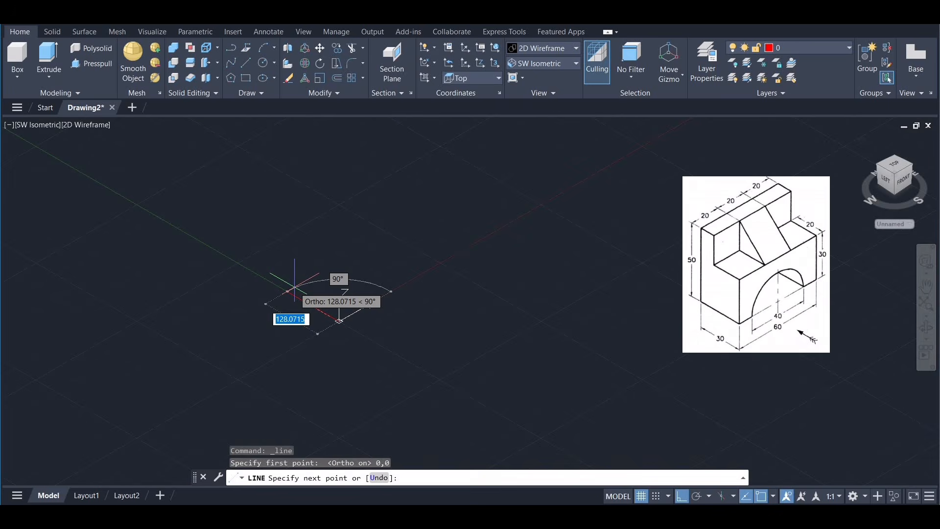
text(30)
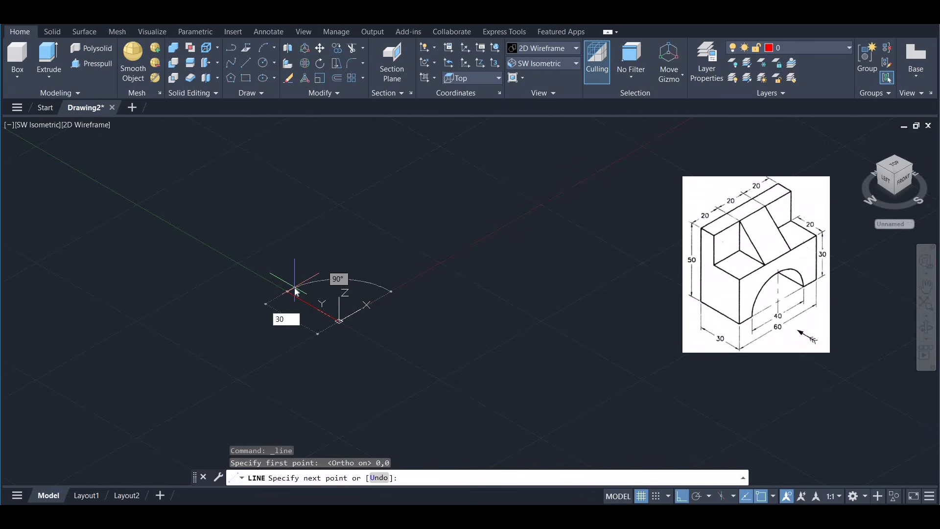
key(Return)
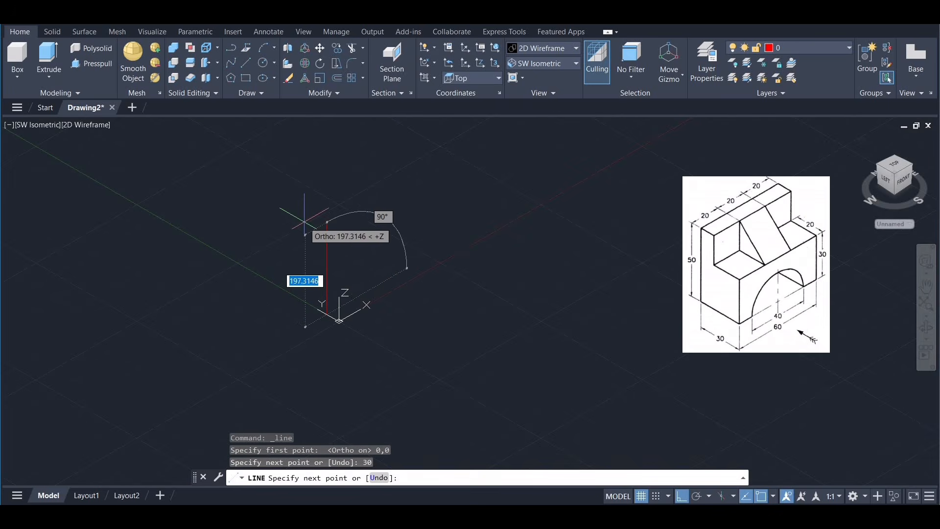
Continue the profile line 50 units up along Z, followed by 10 units back in the negative Y direction
scroll(315, 285, up, 3)
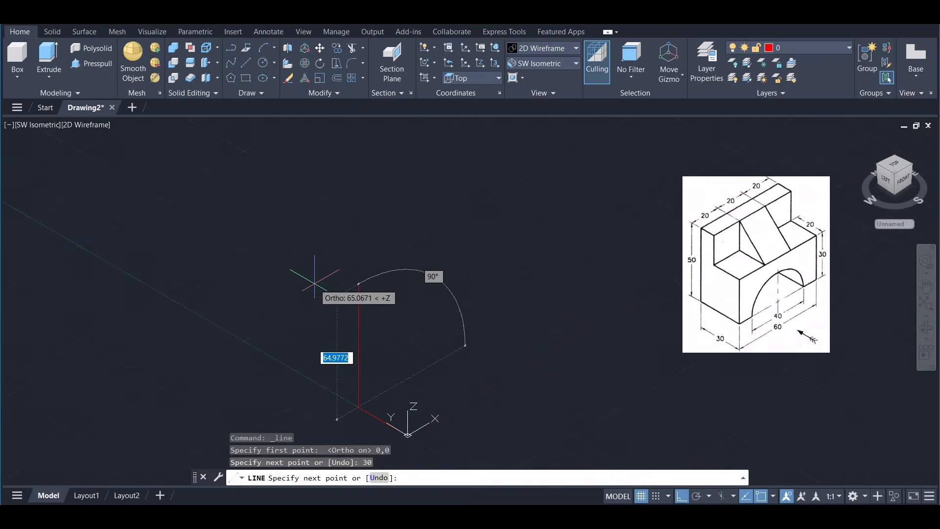
text(5)
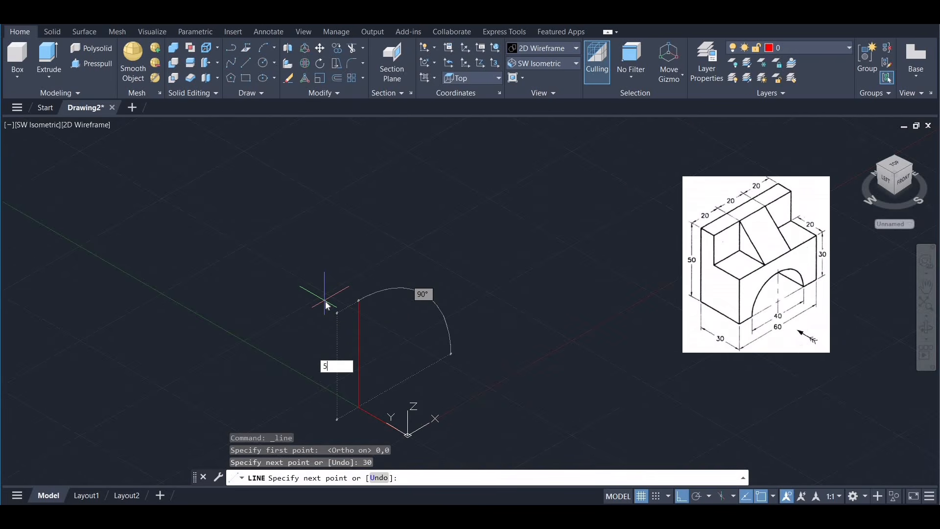
text(0)
key(Return)
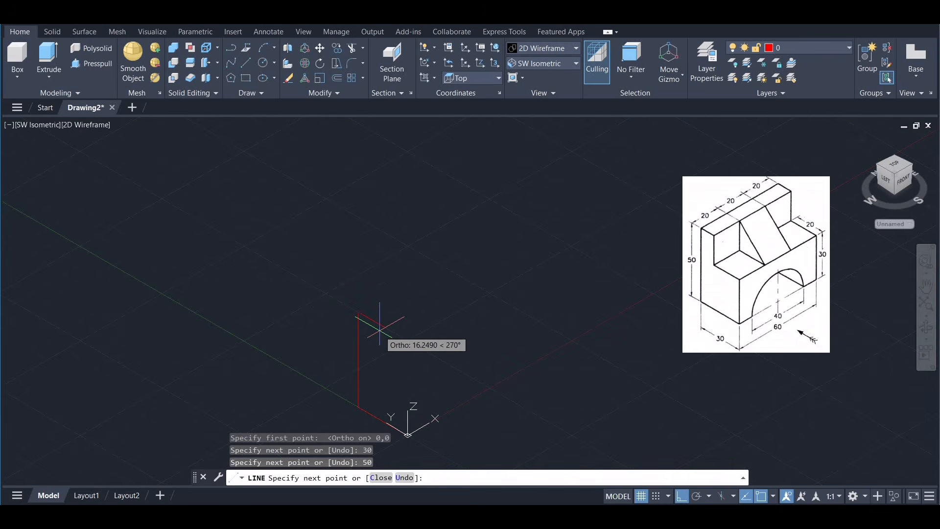
text(10)
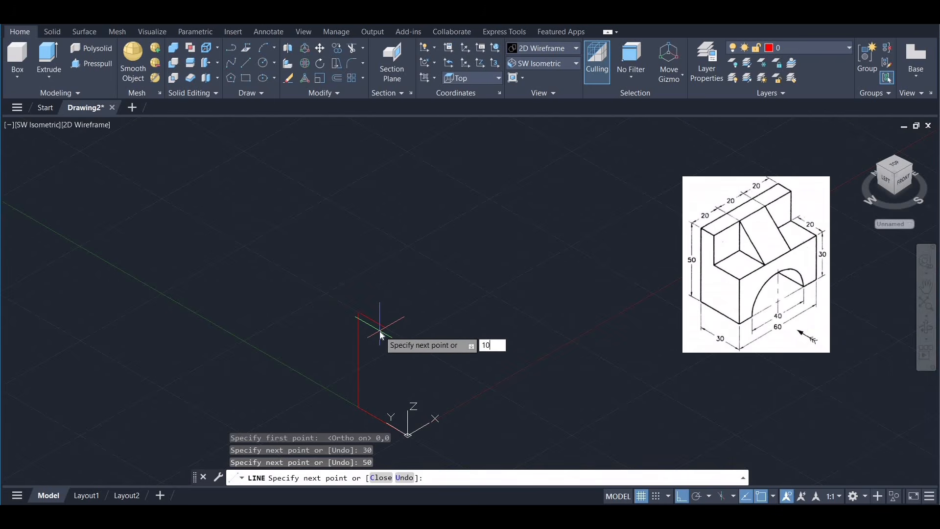
key(Return)
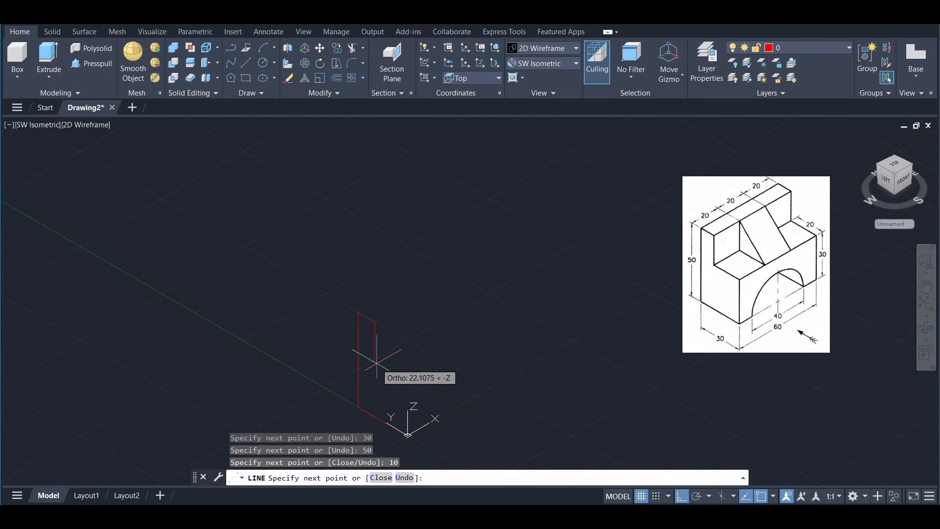
Continue the profile 20 units down and 20 units in the negative Y direction, and close it at the origin
text(20)
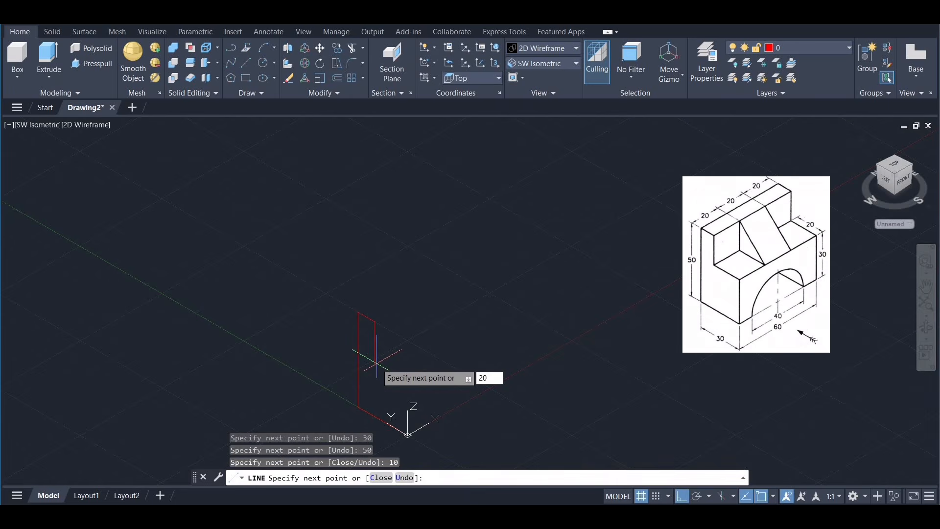
key(Return)
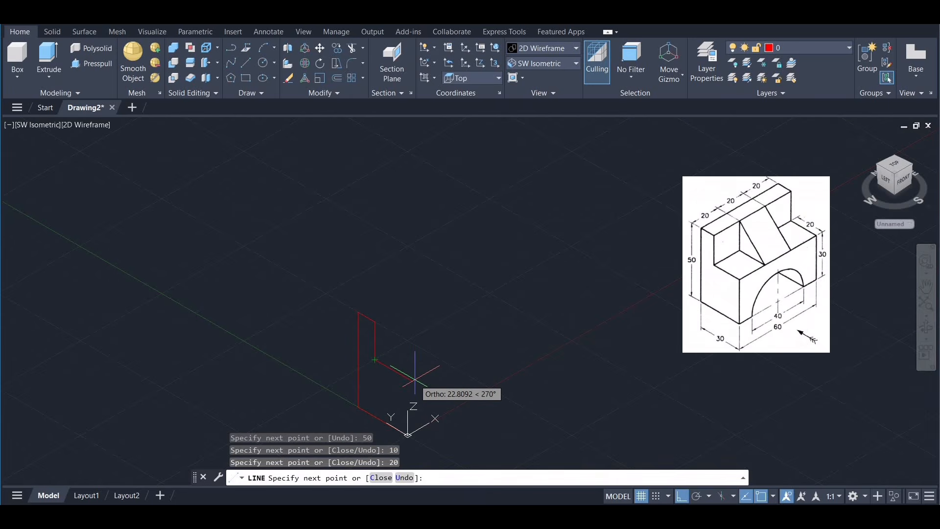
text(20)
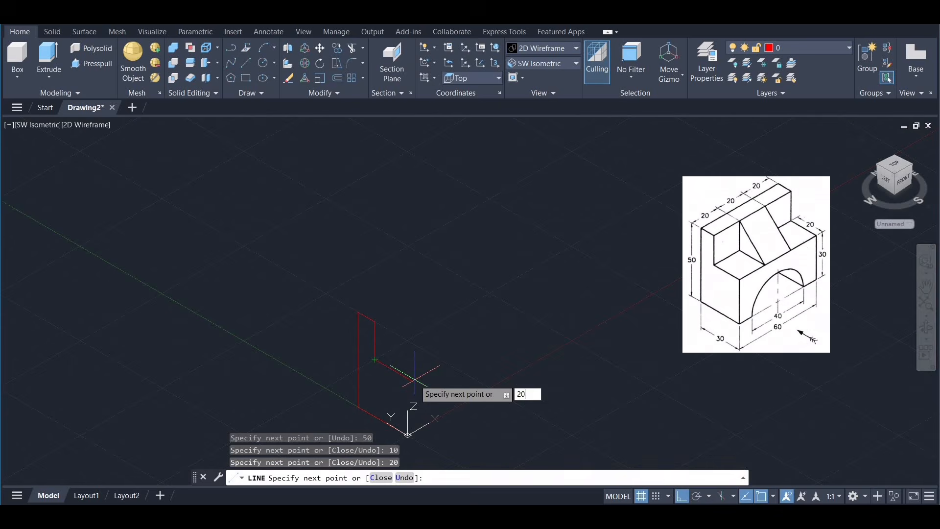
key(Return)
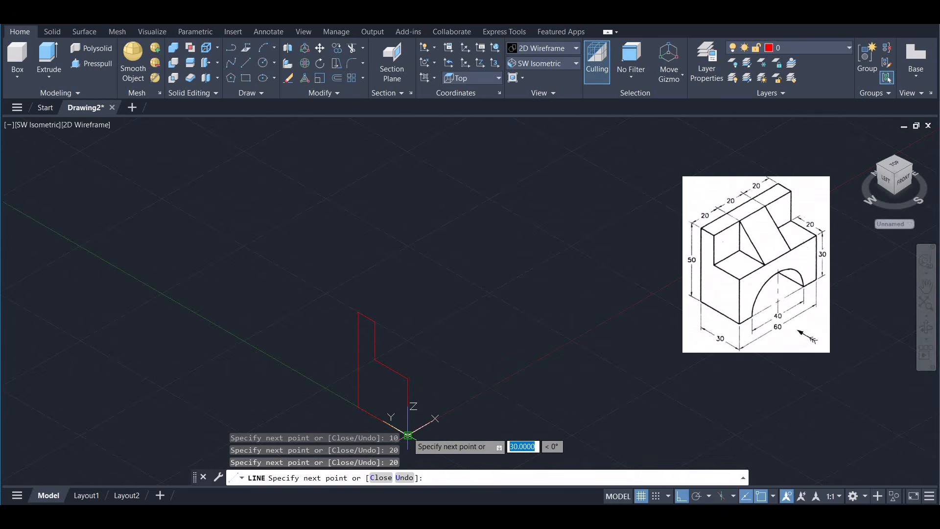
click(408, 434)
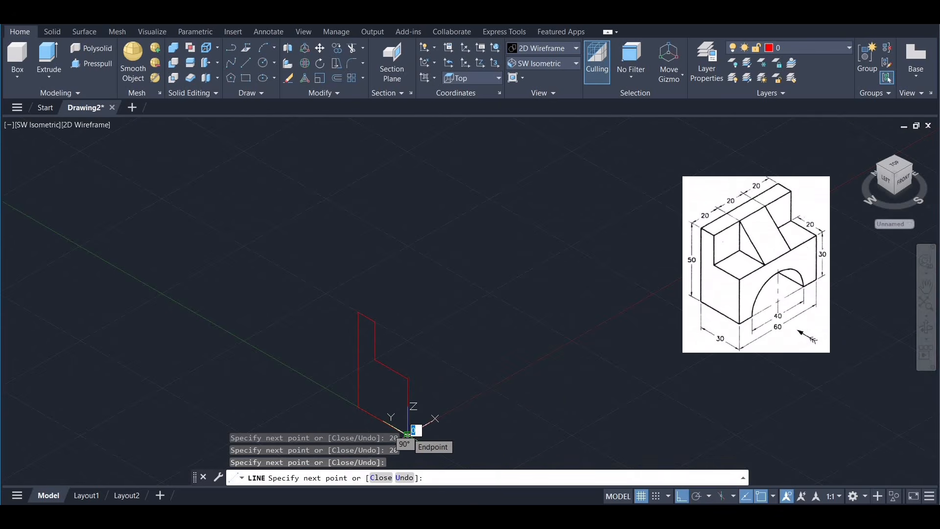
key(Escape)
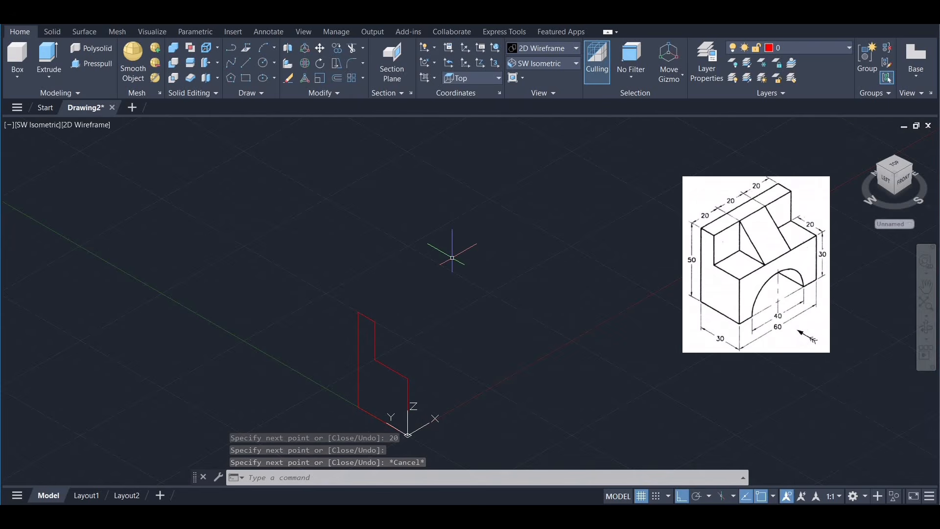
Convert the closed profile lines into a region and display the model in the Shaded with edges (Fast) visual style
text(reg)
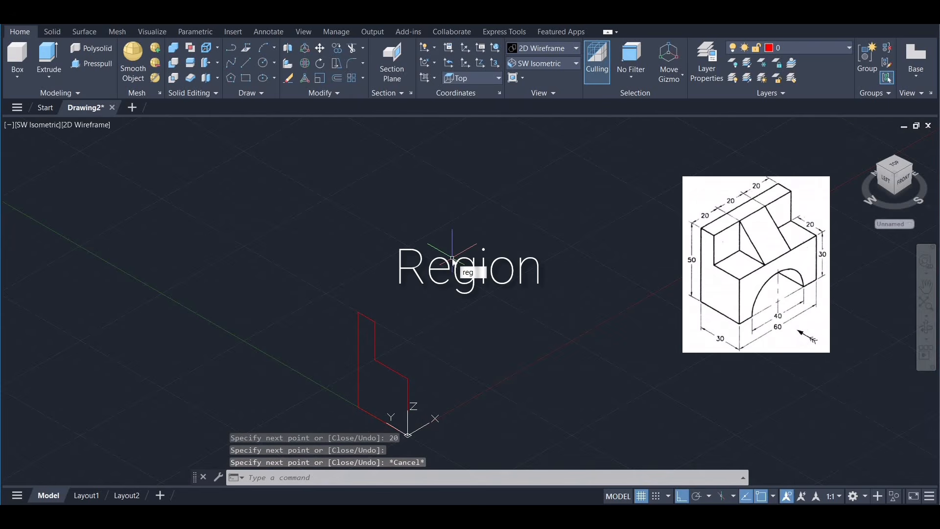
key(Return)
click(447, 335)
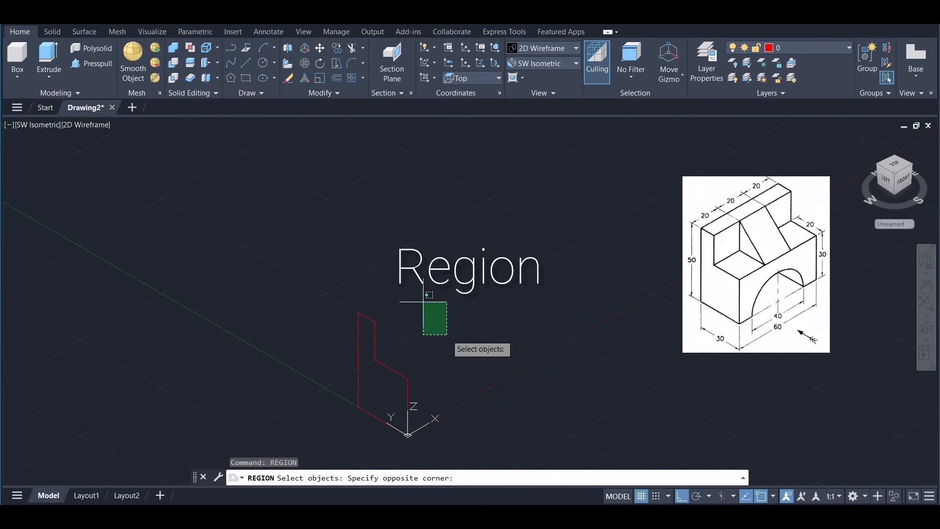
mouse_move(424, 302)
mouse_down()
mouse_move(293, 410)
mouse_move(459, 451)
mouse_up()
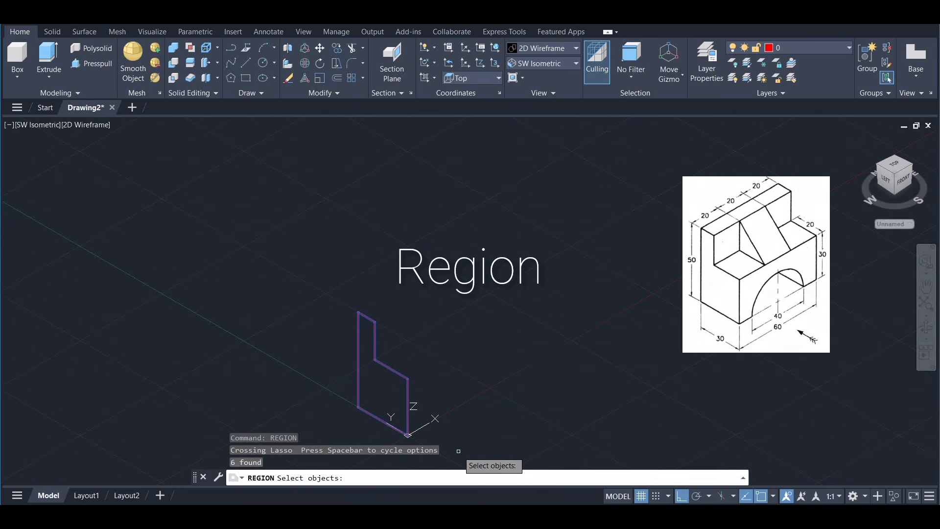
key(Return)
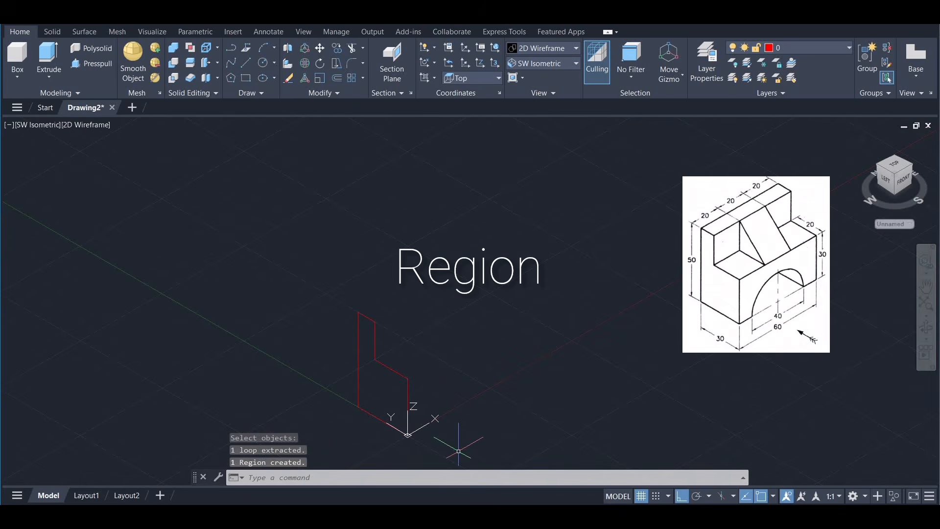
click(575, 49)
click(583, 118)
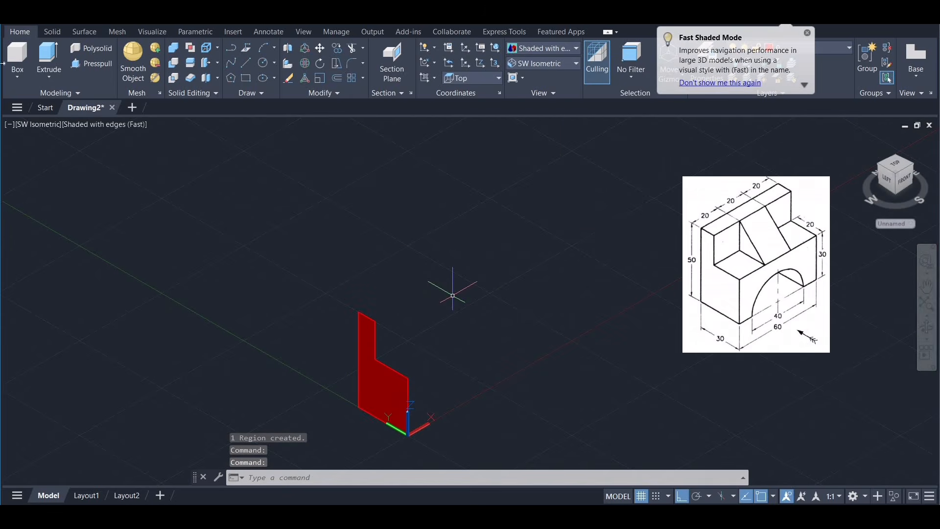
Extrude the stepped side profile region 60 units along the X axis into a solid
click(50, 78)
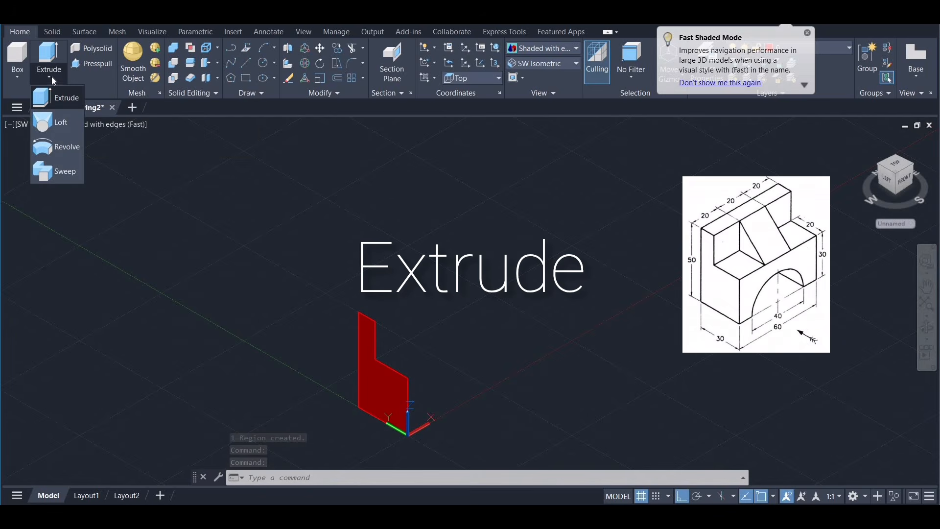
click(73, 98)
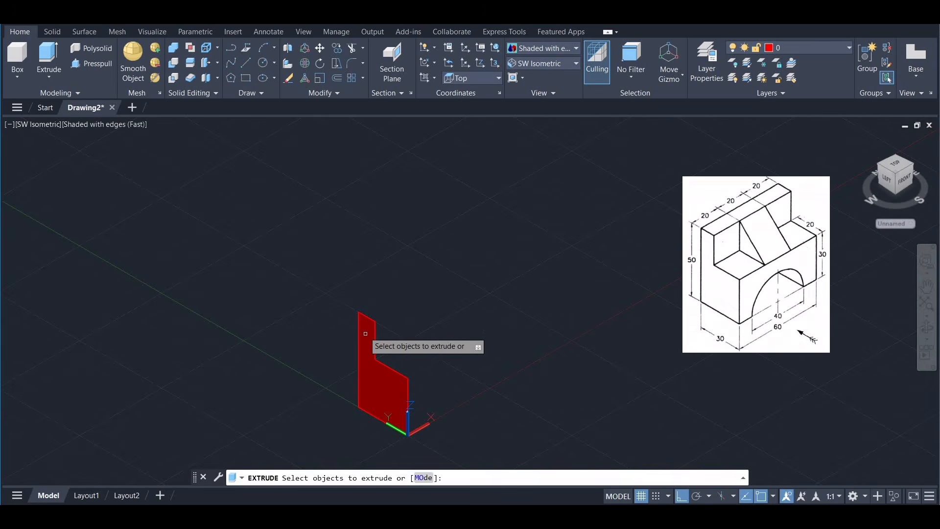
click(386, 399)
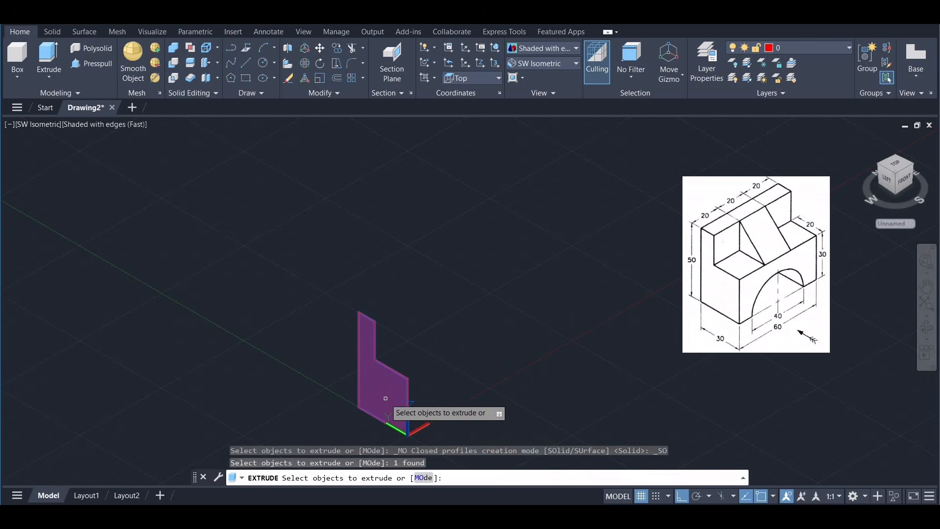
key(Return)
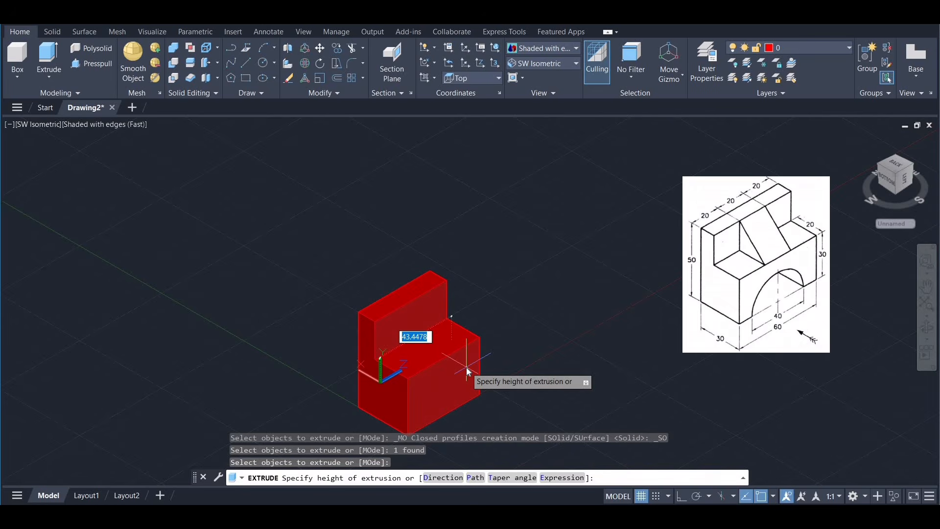
text(60)
key(Return)
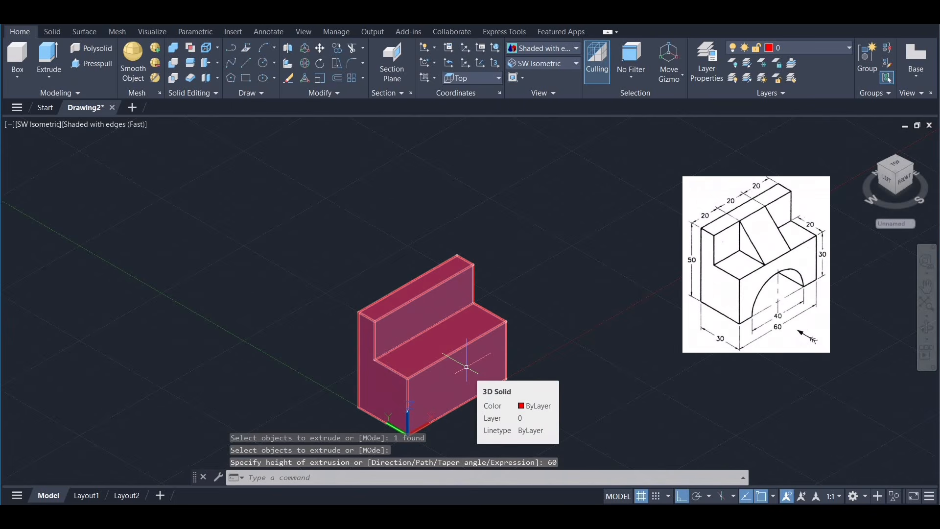
Draw a 20-unit line along the ledge's left end edge, from the front upper corner back to the step's inner corner
text(l)
key(Return)
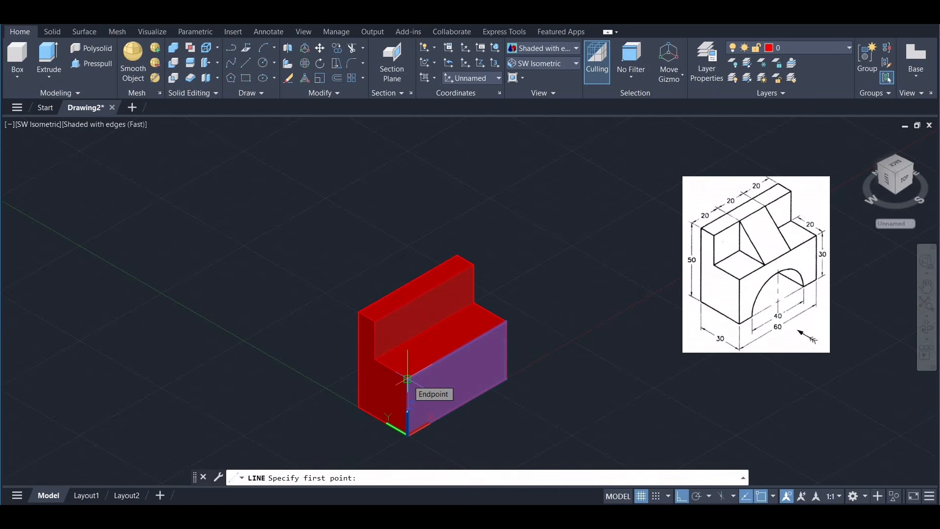
click(407, 379)
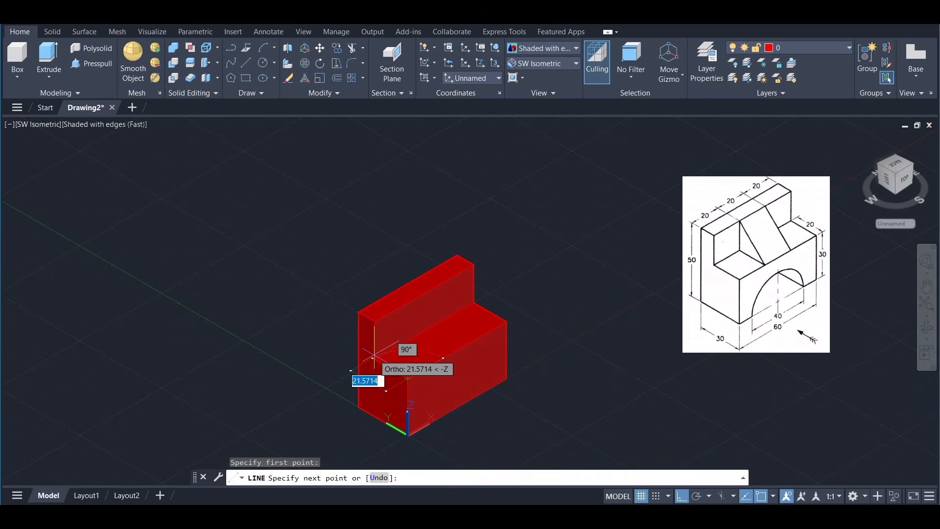
text(20)
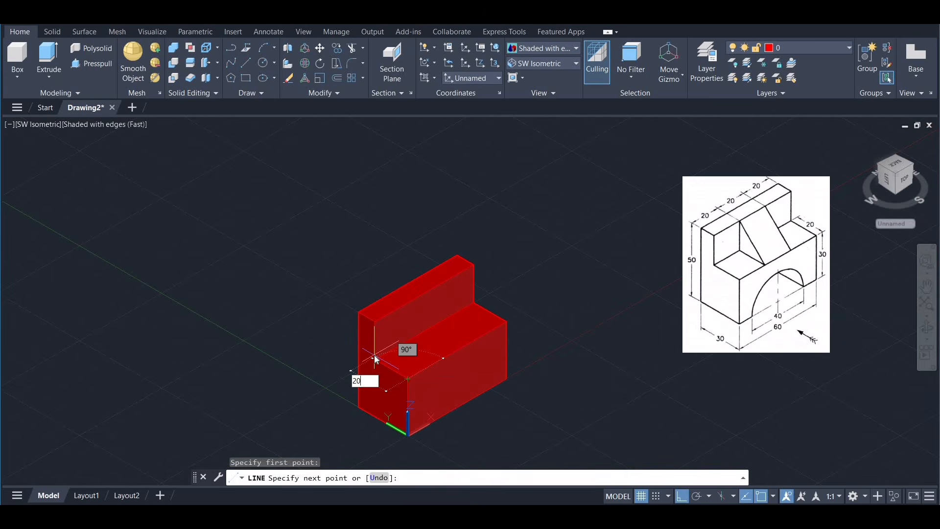
key(Return)
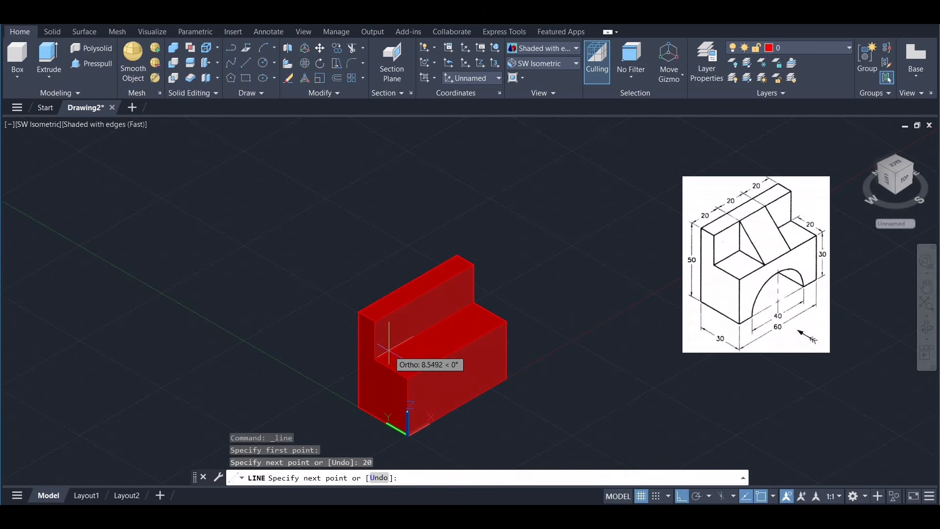
key(Escape)
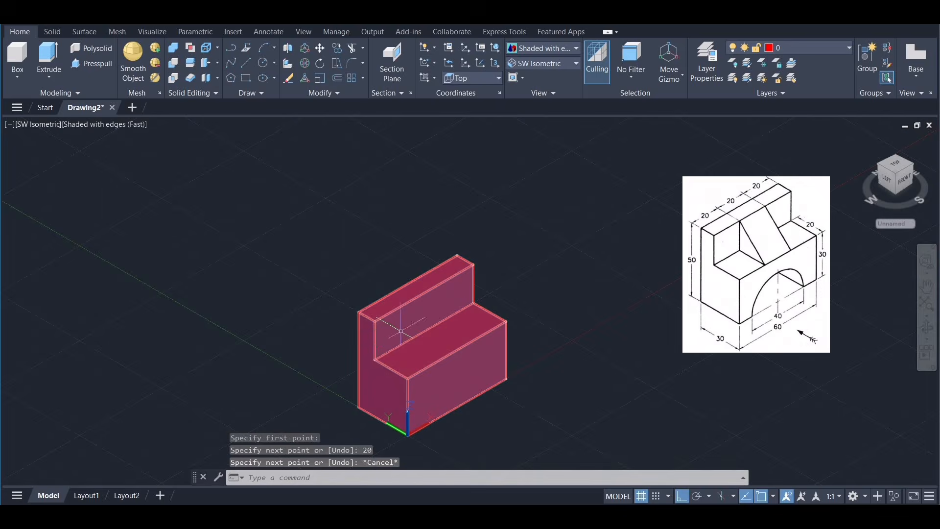
Switch to the 2D Wireframe visual style and offset the ledge line twice by 20 units along the X direction
click(578, 48)
click(531, 72)
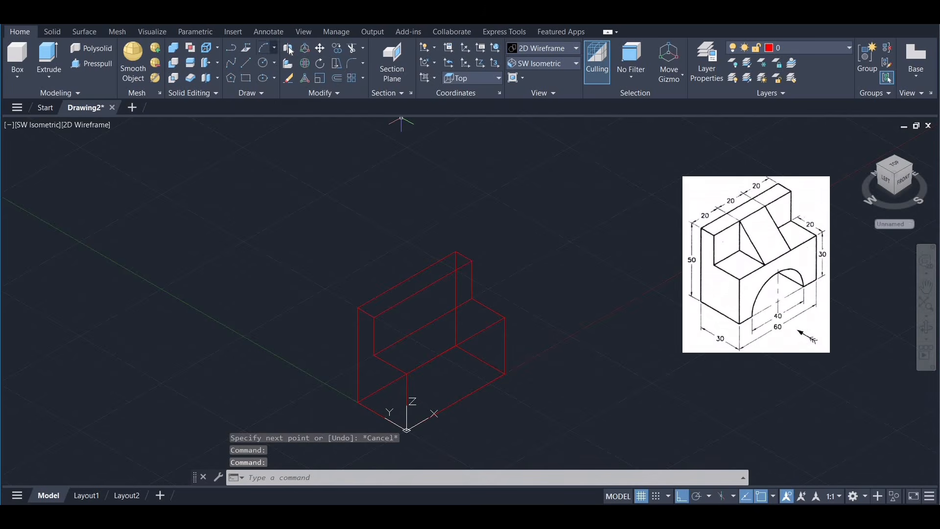
click(337, 79)
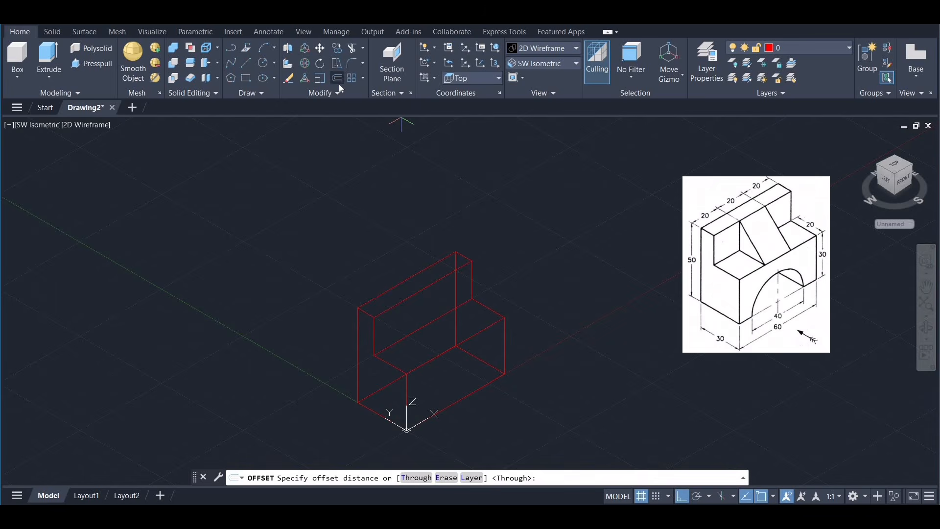
text(20)
key(Return)
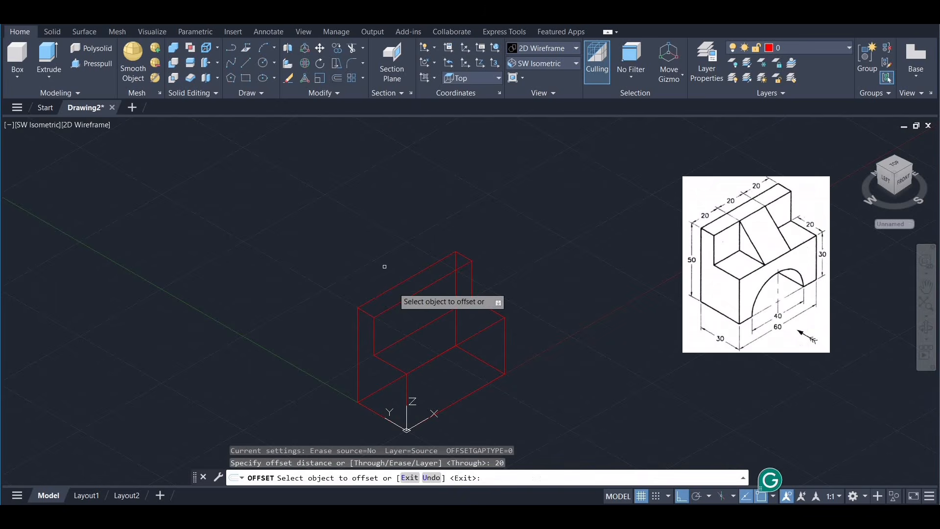
click(392, 359)
click(409, 350)
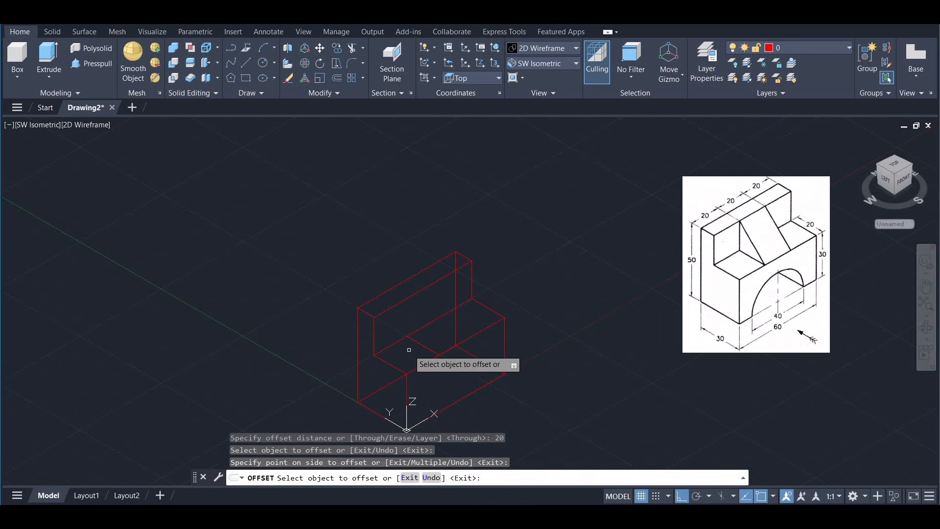
click(424, 341)
click(440, 334)
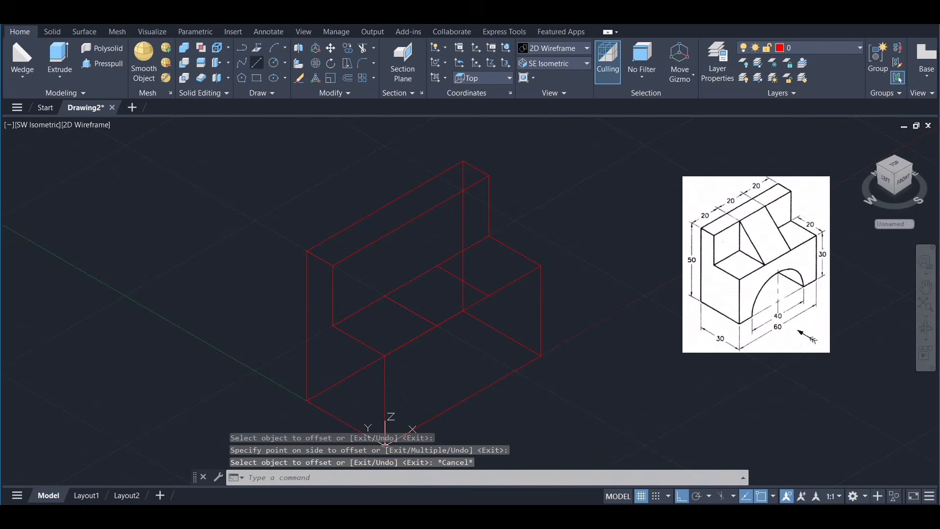
Draw the rib triangle on the first offset line: 20 units up from its inner end, then with Ortho off a sloped line to its outer end
text(l)
key(Return)
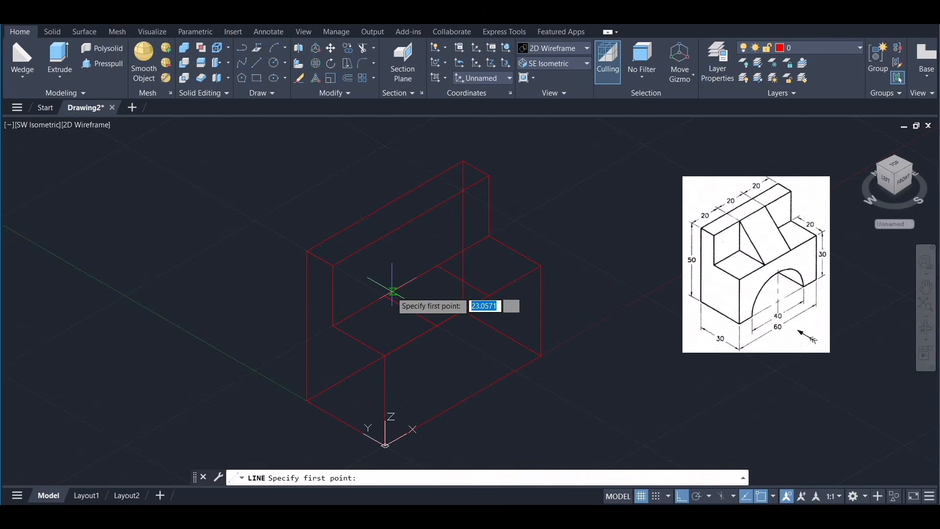
click(385, 296)
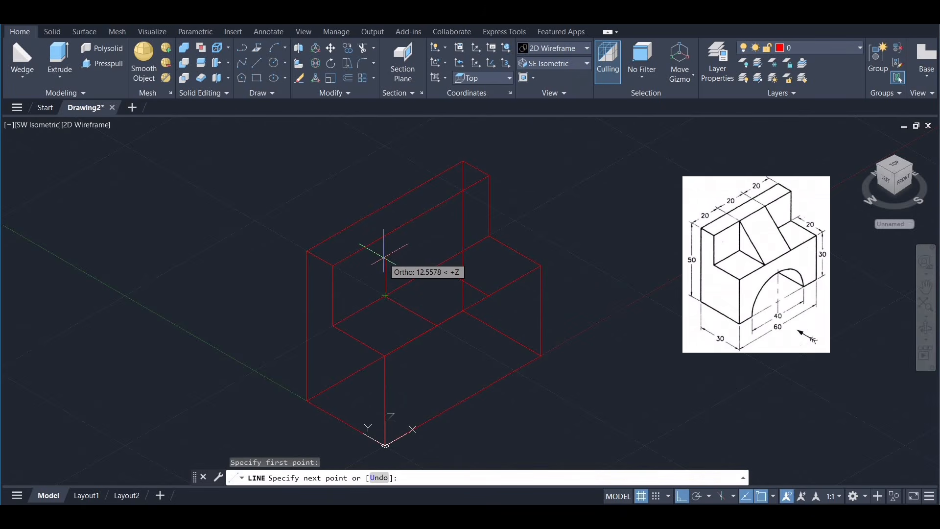
text(20)
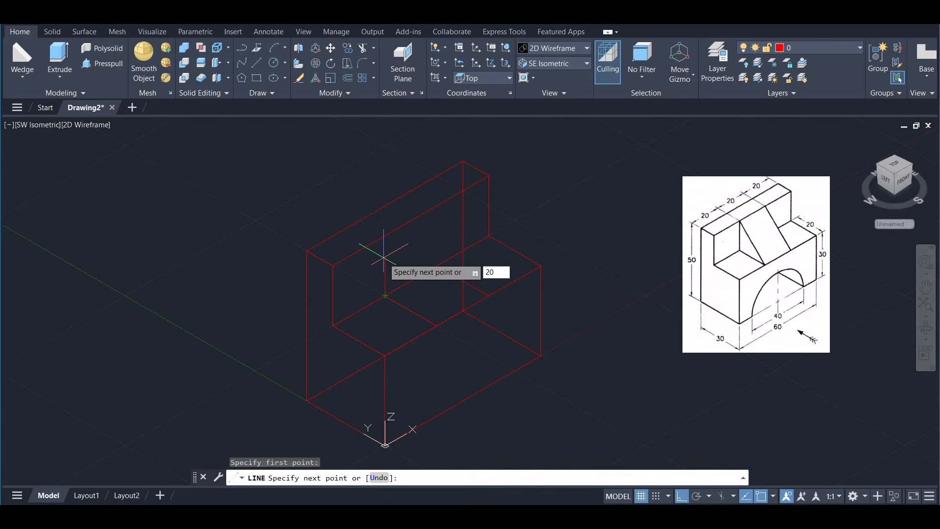
key(Return)
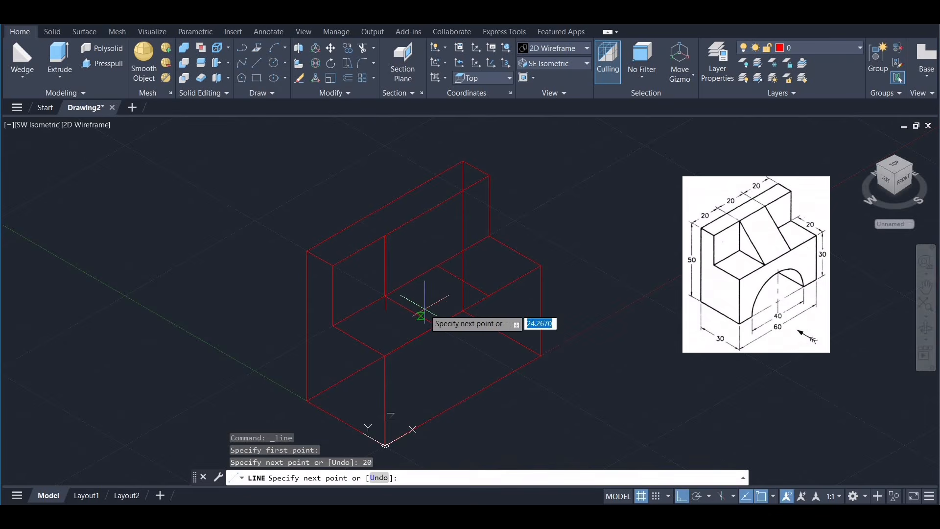
click(682, 496)
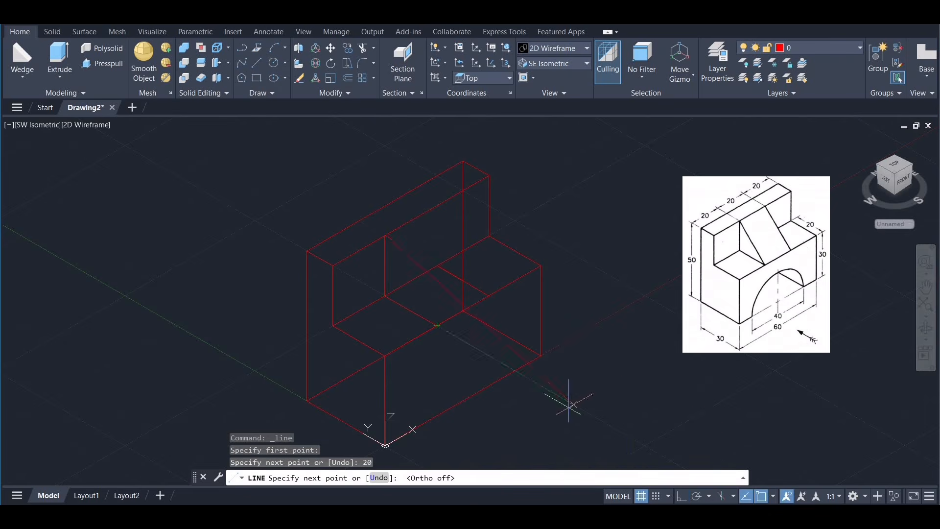
click(437, 325)
key(Escape)
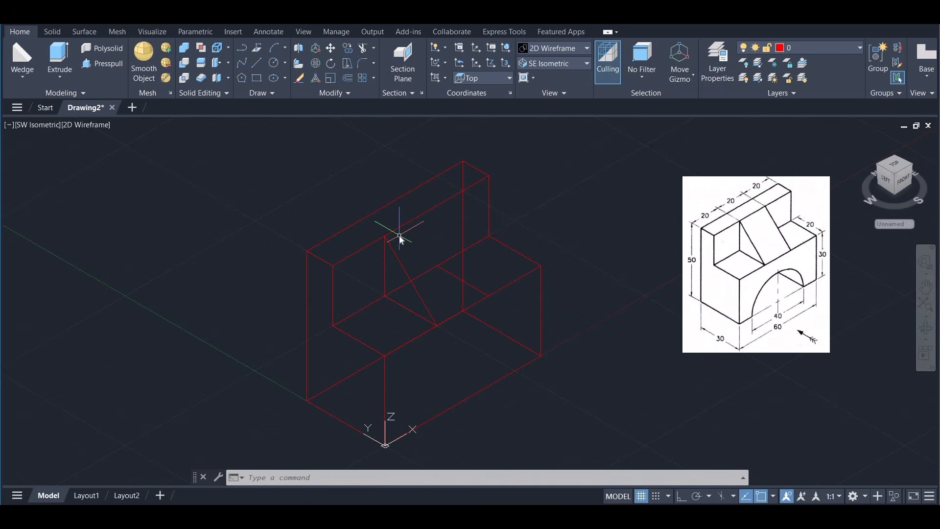
Convert the rib triangle's vertical, sloped and base lines into a region
text(reg)
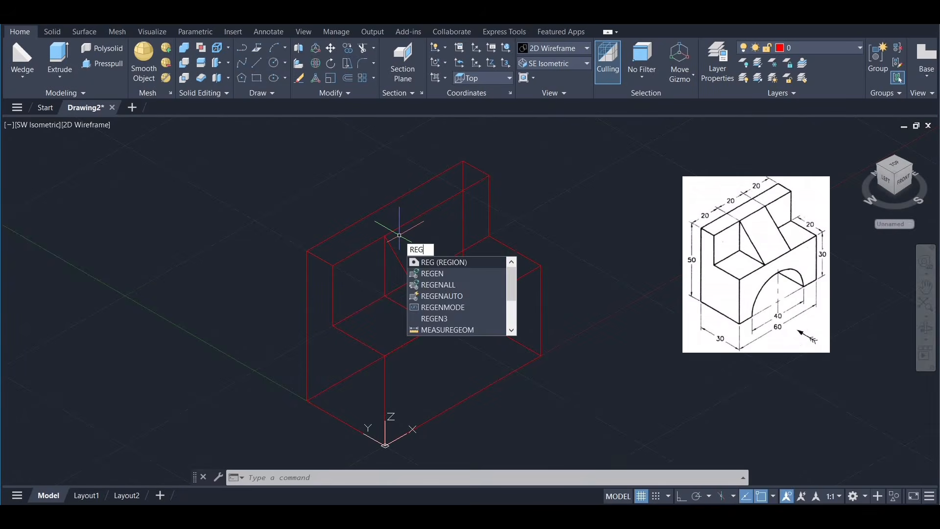
key(Return)
click(403, 267)
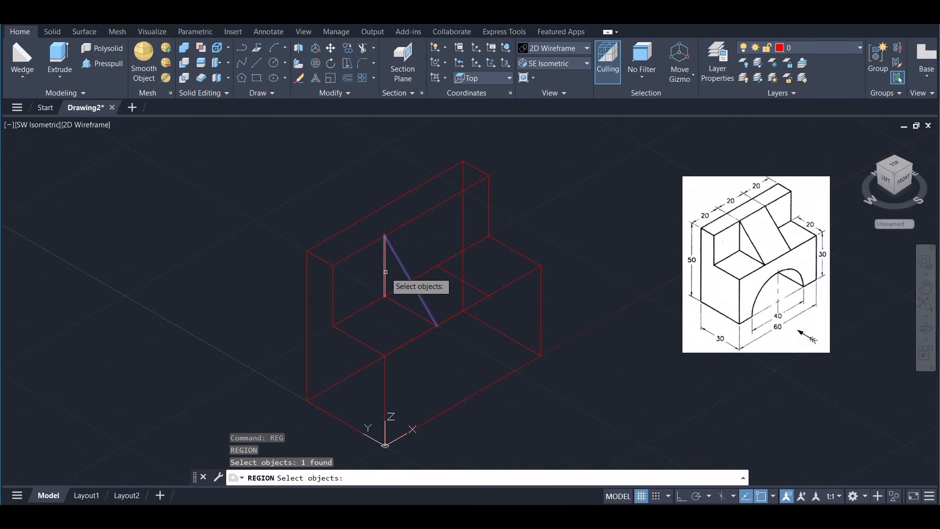
click(387, 277)
click(407, 309)
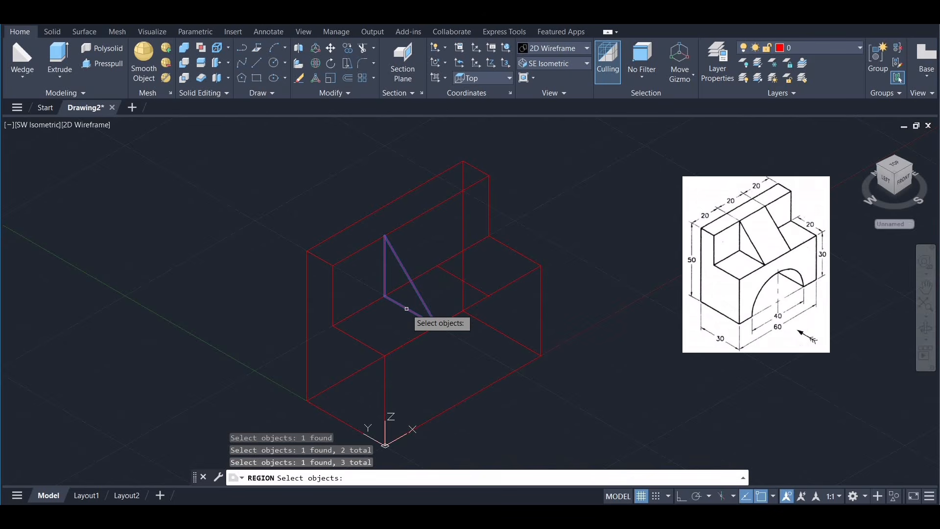
key(Return)
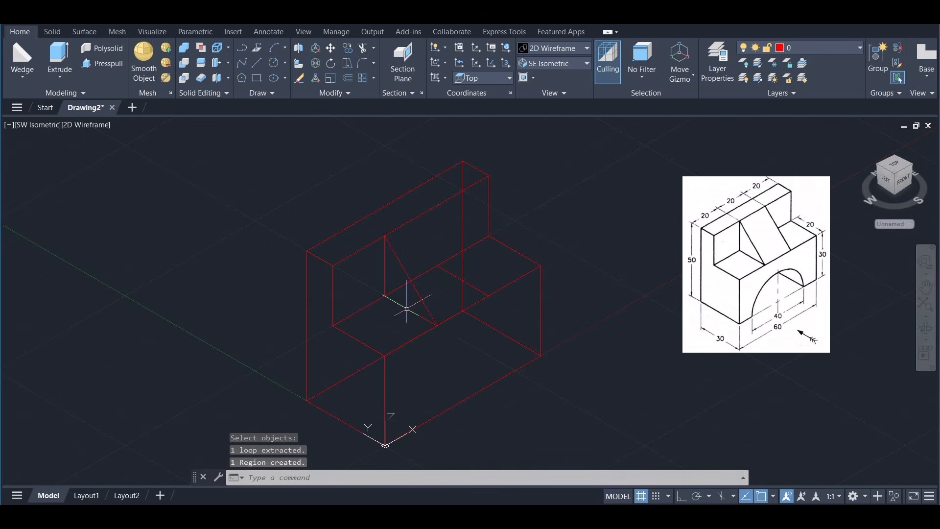
Display the model in Shaded with edges and extrude the triangular rib region 20 units to the second offset line's outer endpoint
click(566, 50)
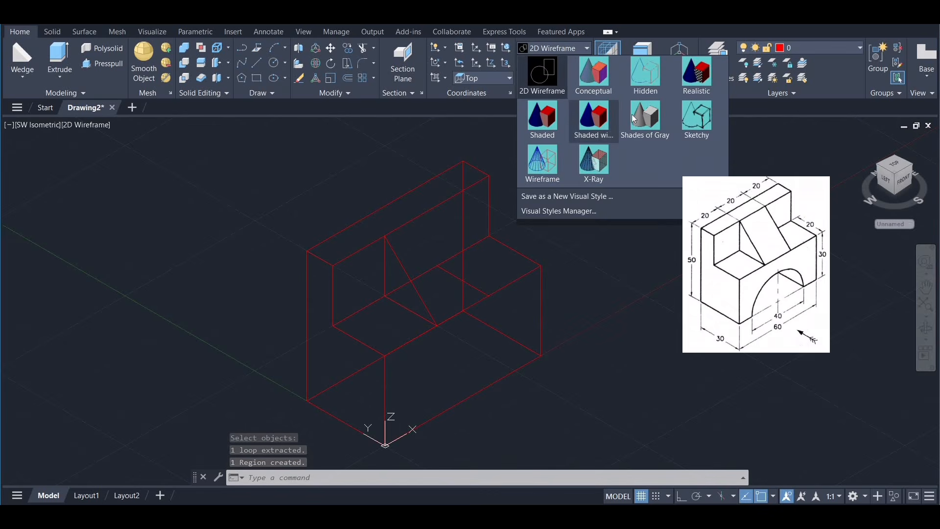
click(593, 120)
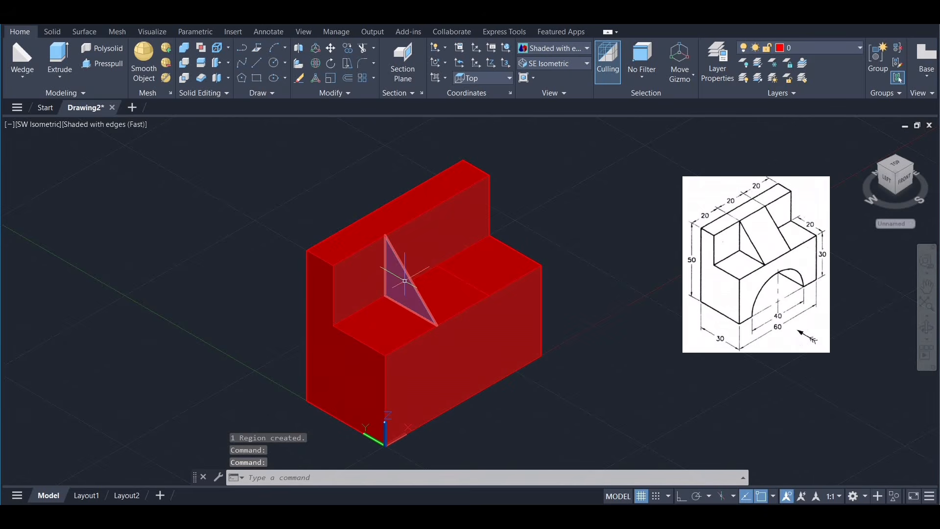
click(59, 58)
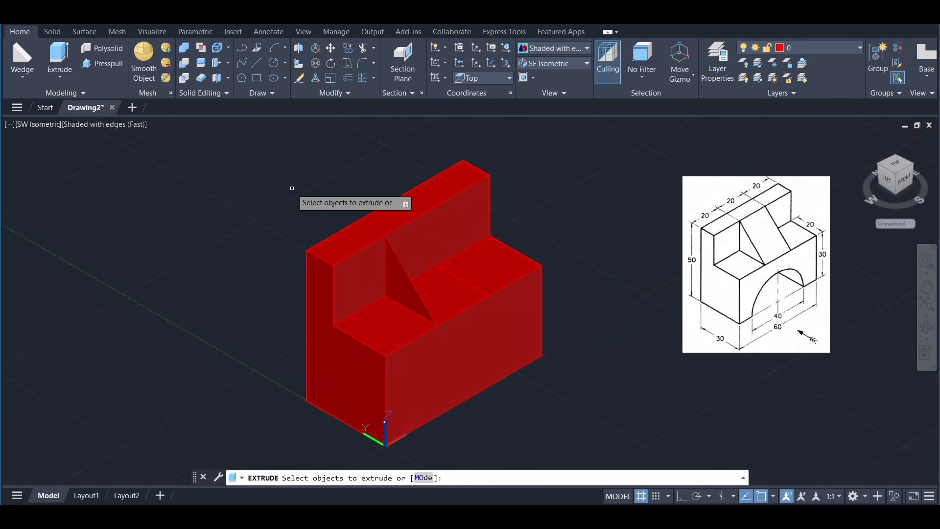
click(403, 279)
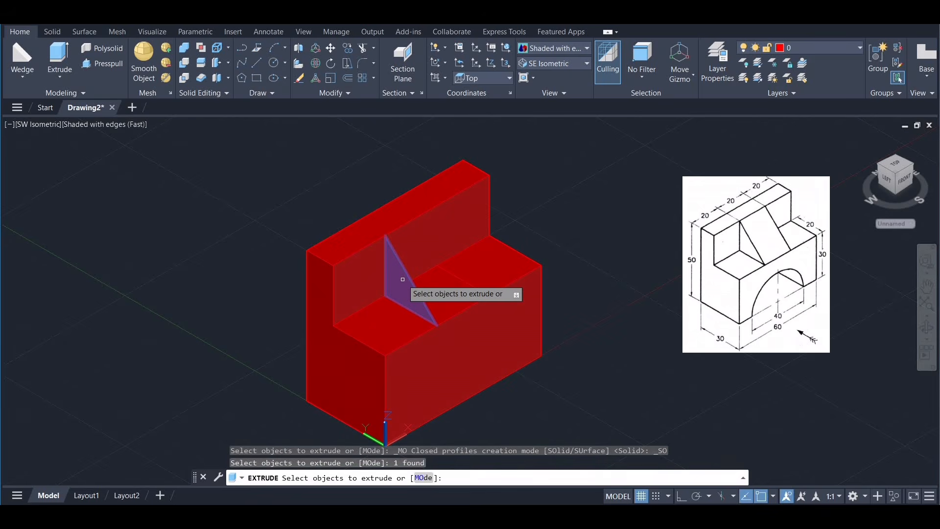
key(Return)
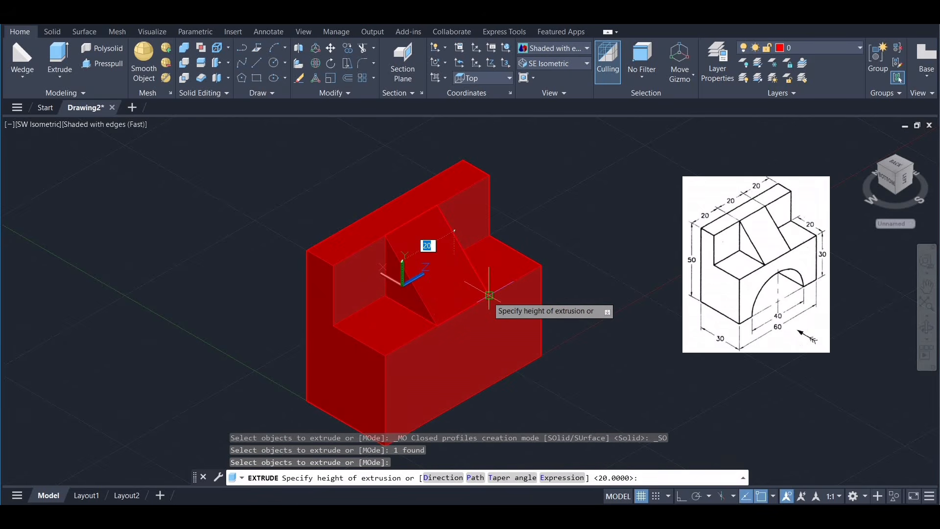
click(489, 295)
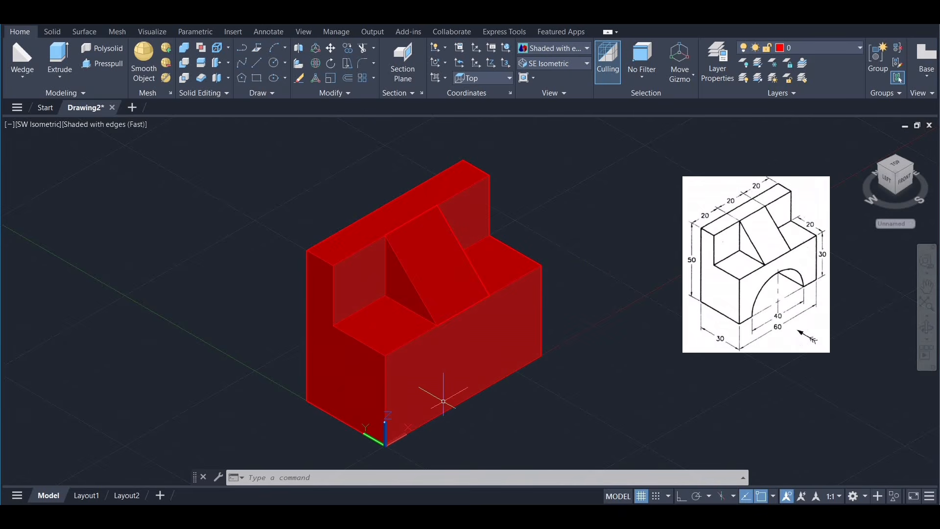
Switch to the 2D Wireframe visual style, view the model from the front and set the coordinate system to Front
click(588, 49)
click(539, 78)
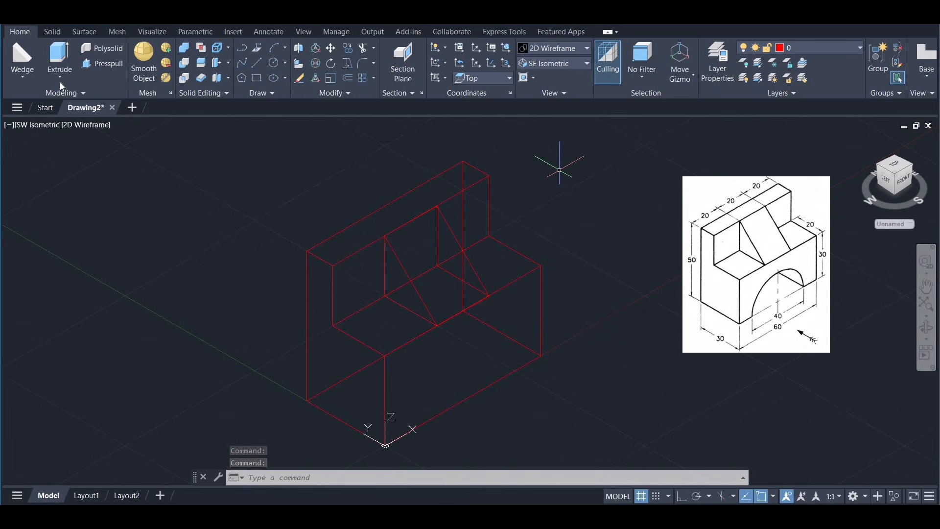
click(20, 78)
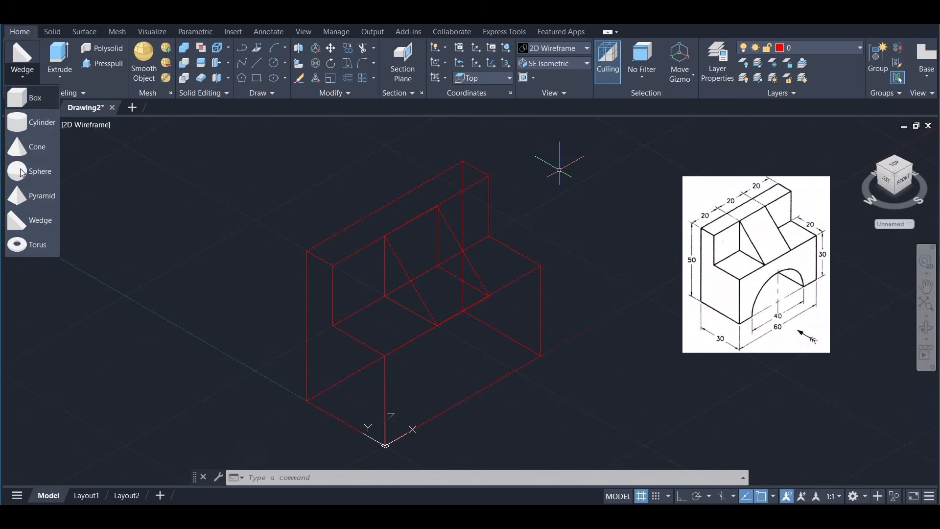
click(32, 122)
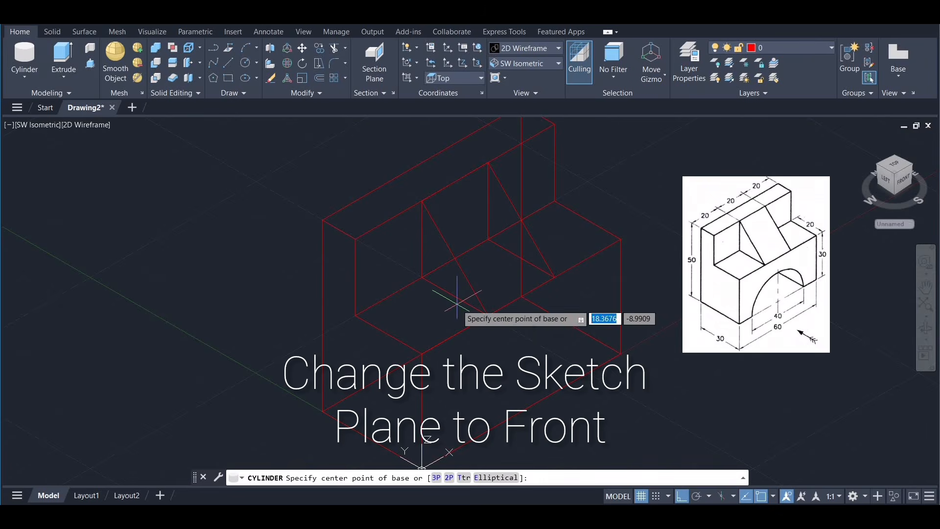
click(557, 64)
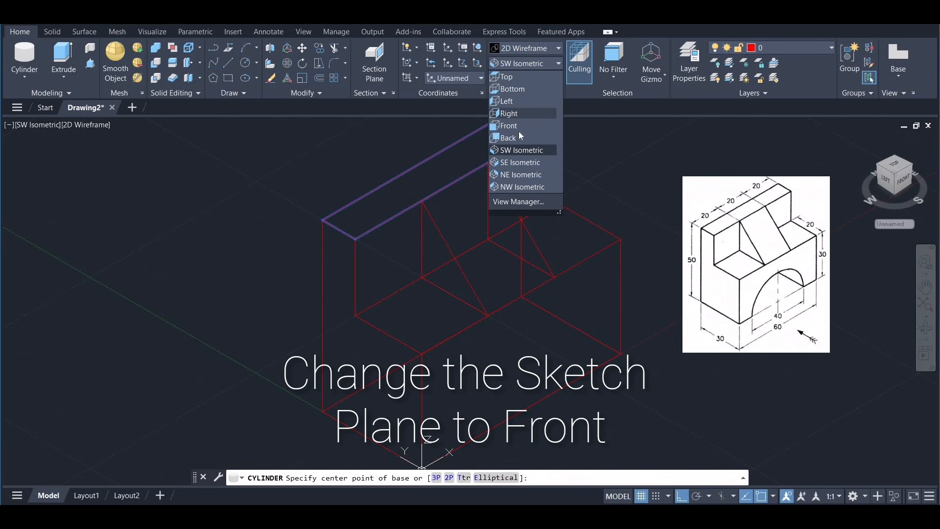
click(905, 182)
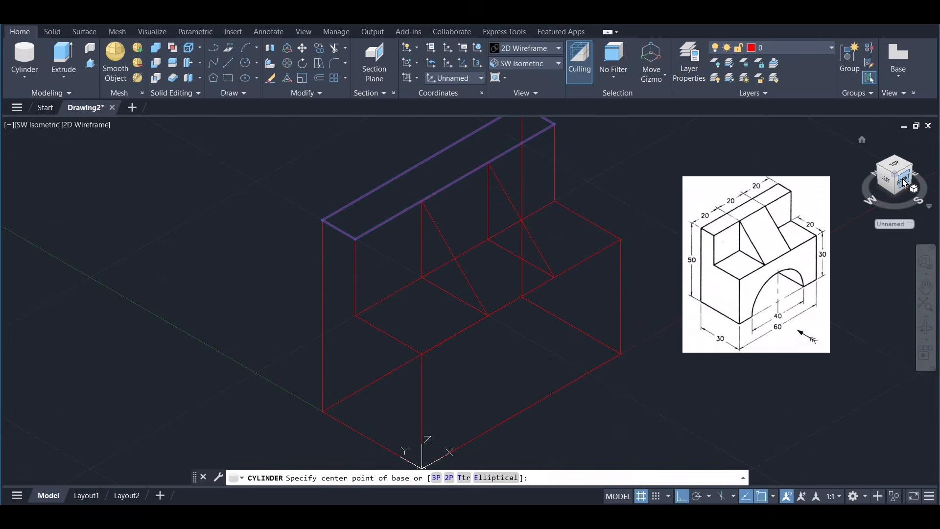
click(479, 81)
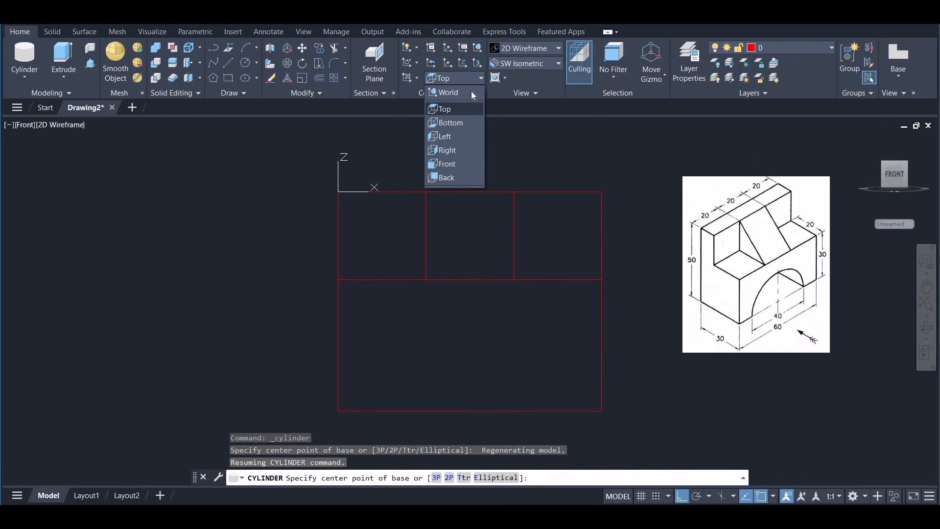
click(446, 164)
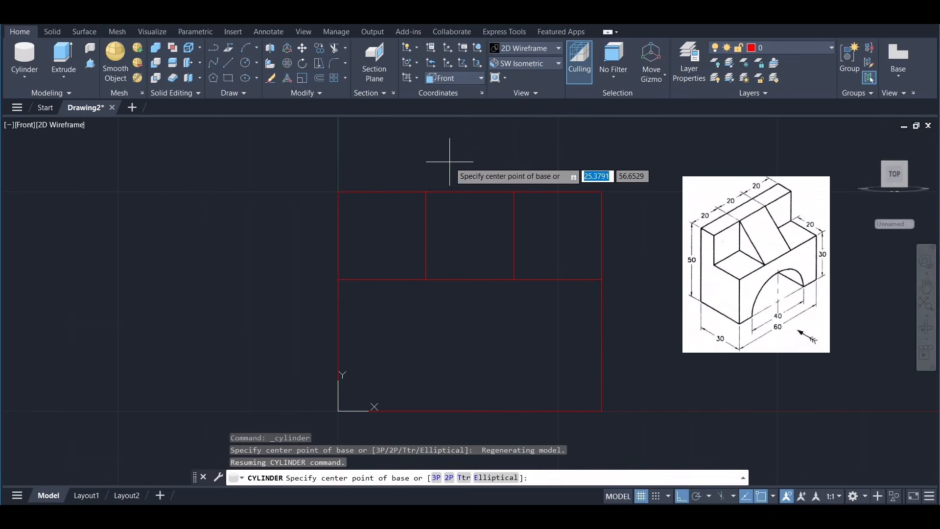
Create a cylinder of radius 20 centred on the midpoint of the front face's bottom edge, extending 30 units back through the block
click(25, 77)
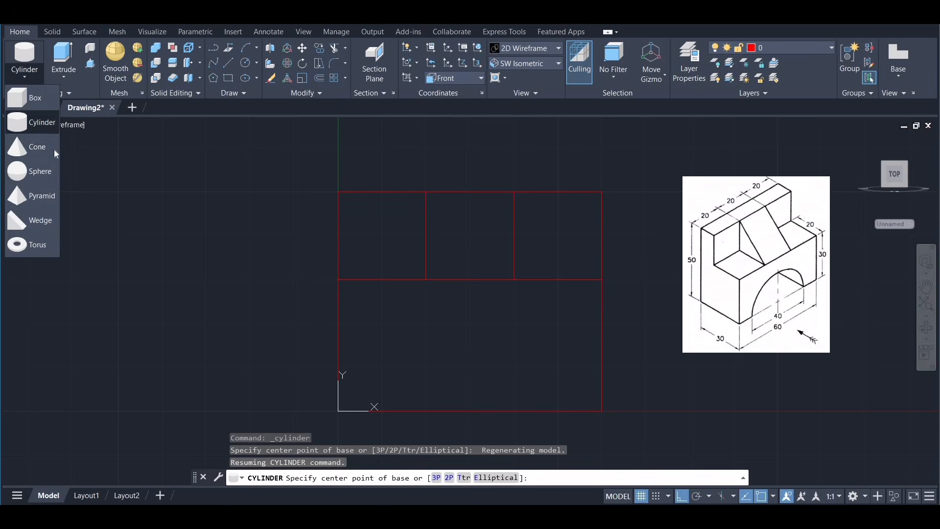
click(32, 124)
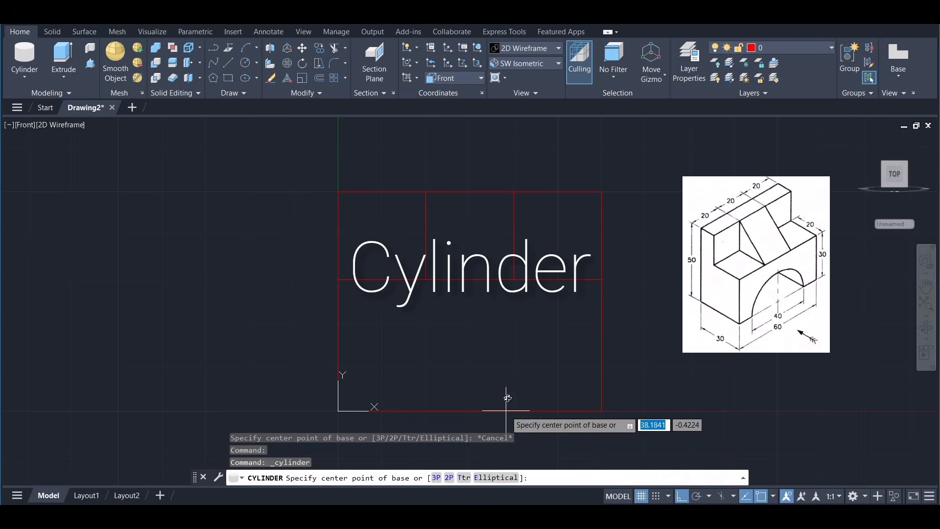
mouse_move(523, 426)
shift+middle_down()
mouse_move(553, 432)
mouse_move(514, 412)
shift+middle_up()
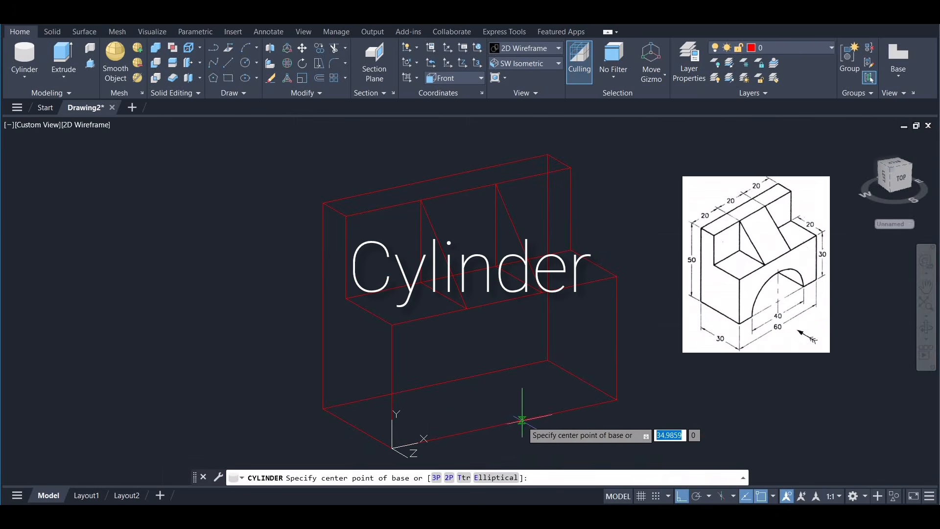
click(505, 423)
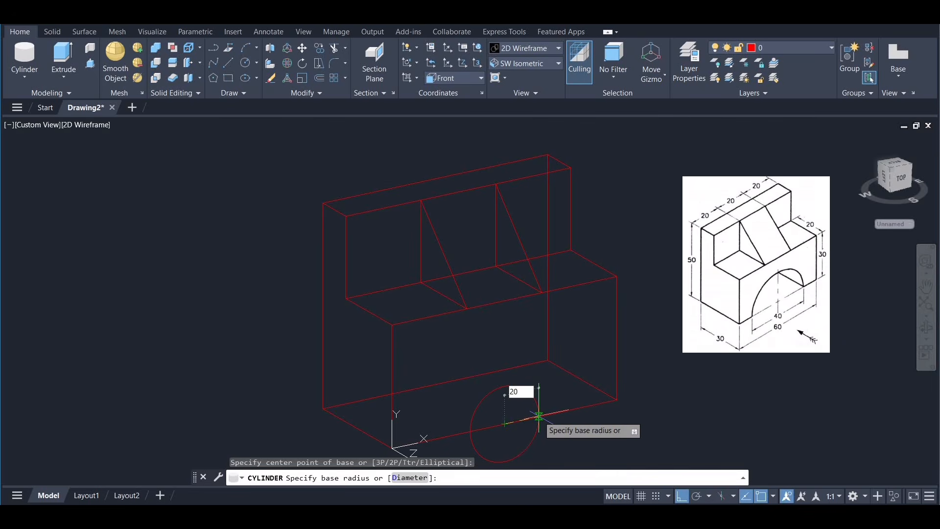
key(Return)
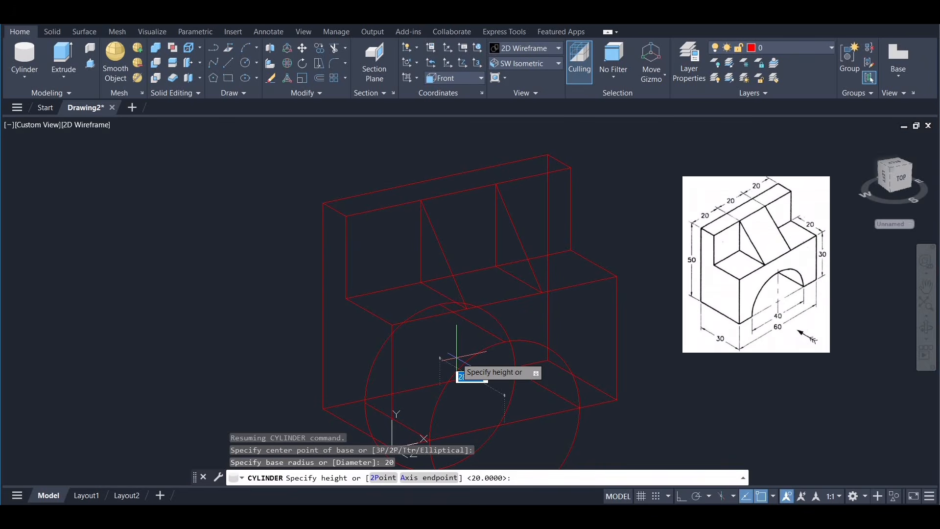
text(30)
key(Return)
scroll(619, 309, down, 2)
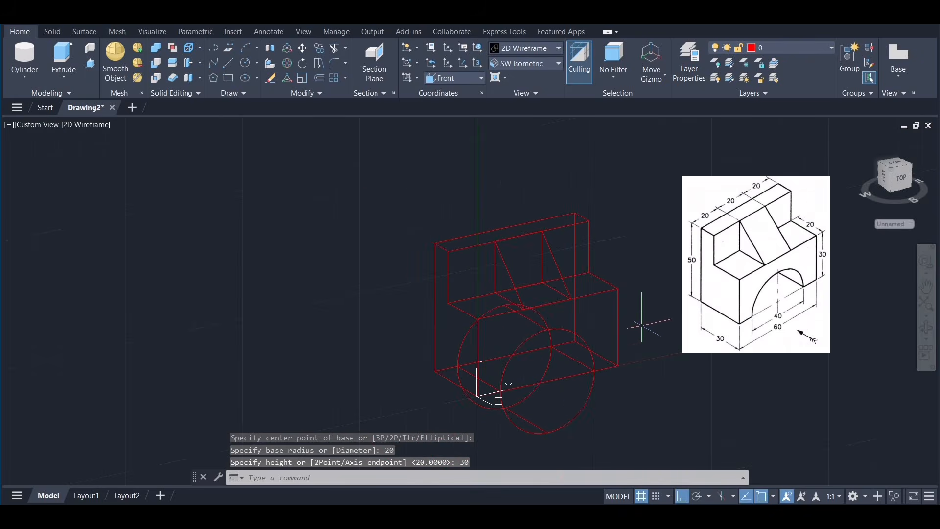
middle_drag(689, 351, 530, 291)
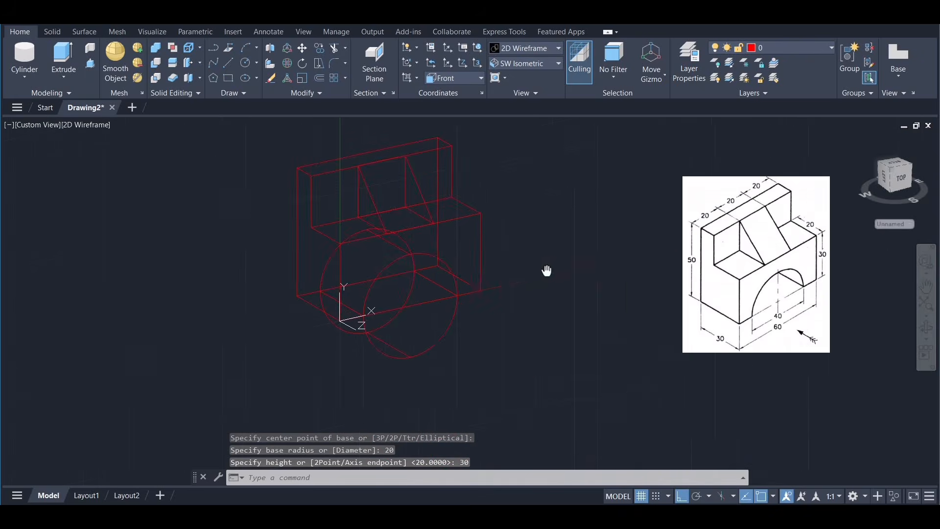
Display the model in Shaded with edges and subtract the cylinder from the stepped block to cut the arch
click(559, 48)
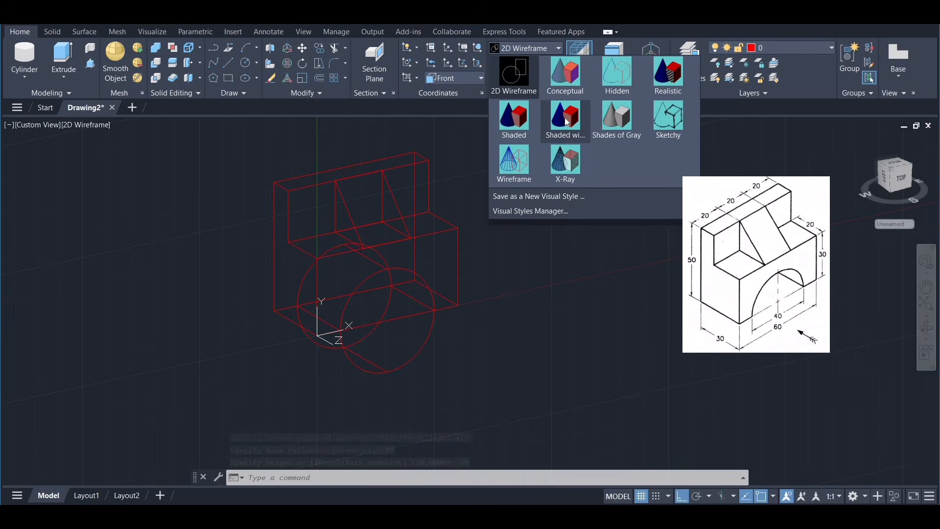
click(563, 120)
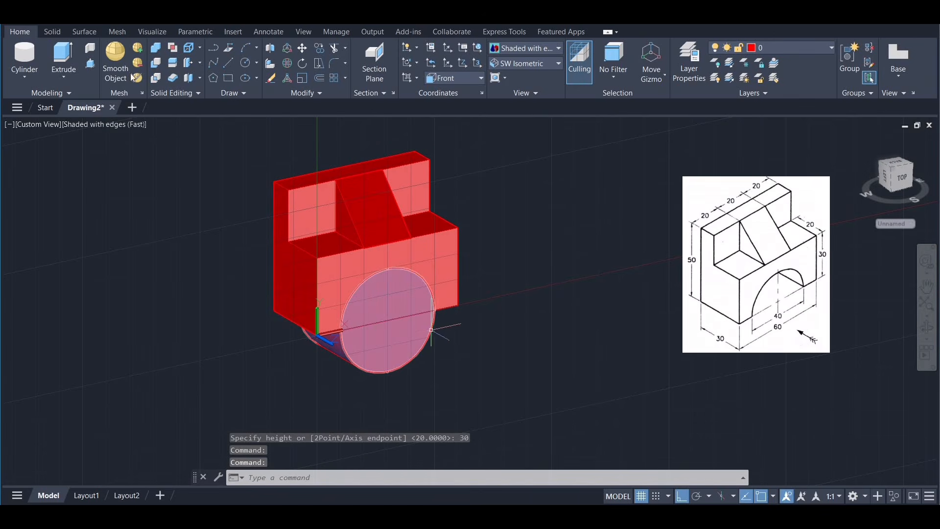
click(156, 63)
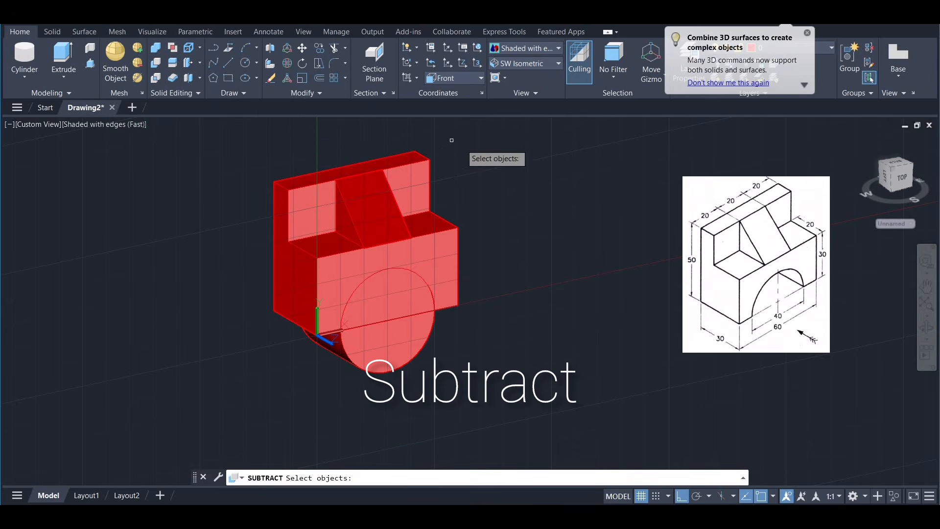
click(296, 203)
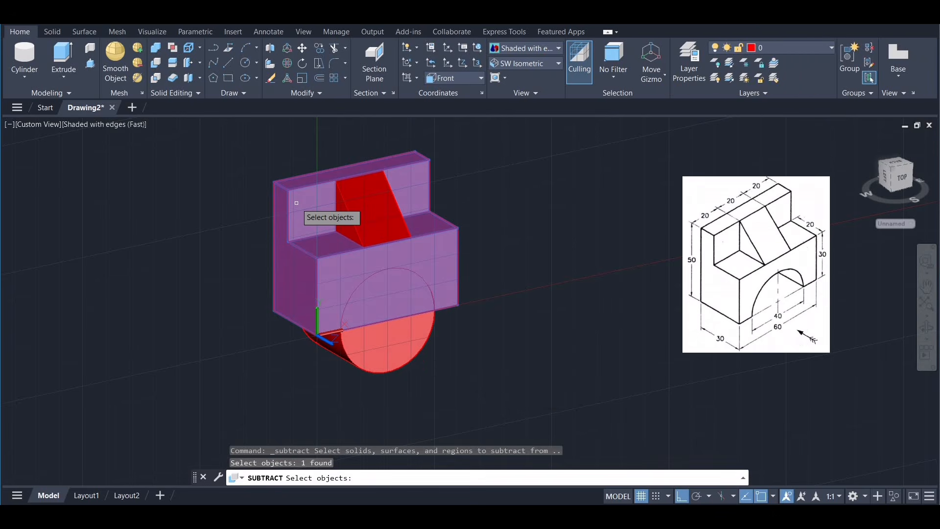
key(Return)
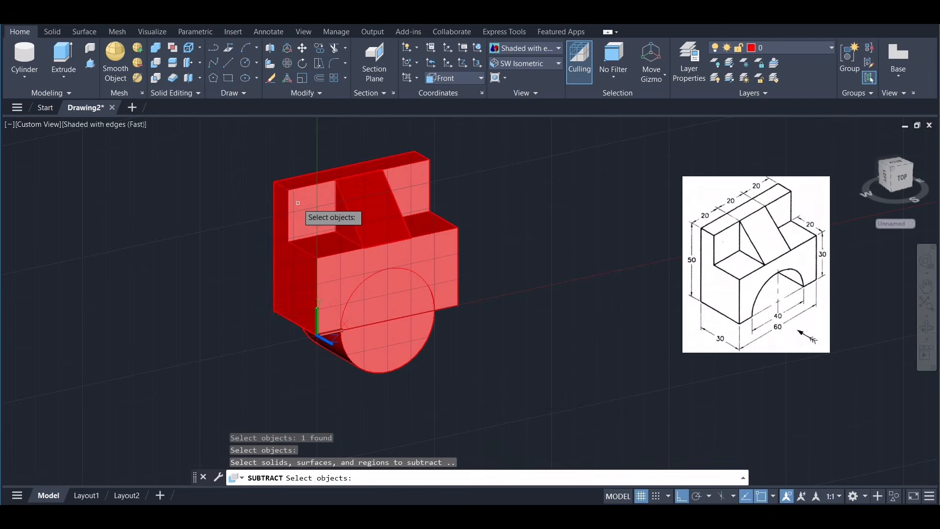
click(396, 339)
key(Return)
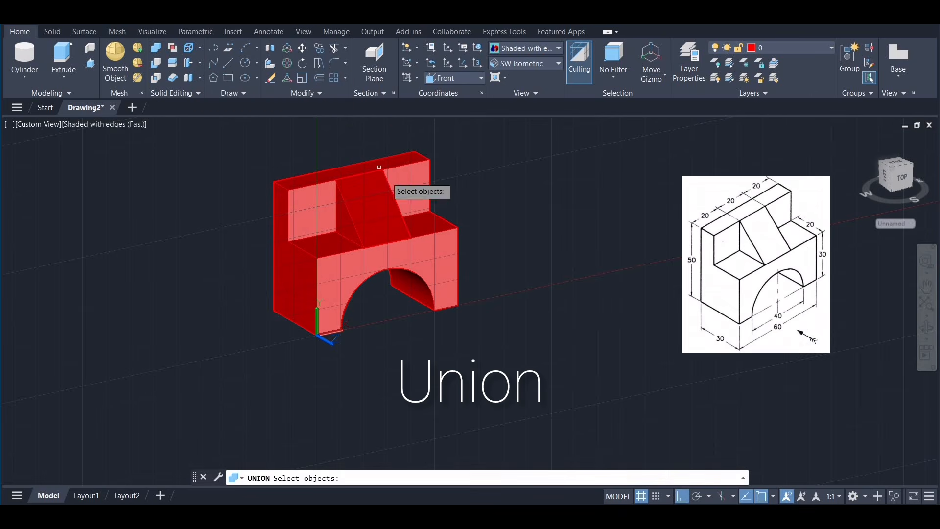
Union the triangular rib with the stepped block into a single solid
click(383, 218)
click(301, 210)
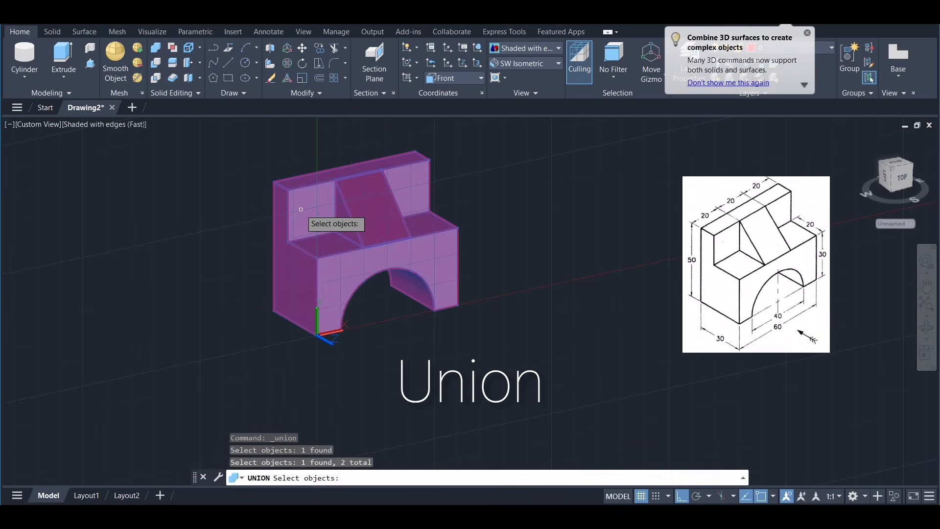
key(Return)
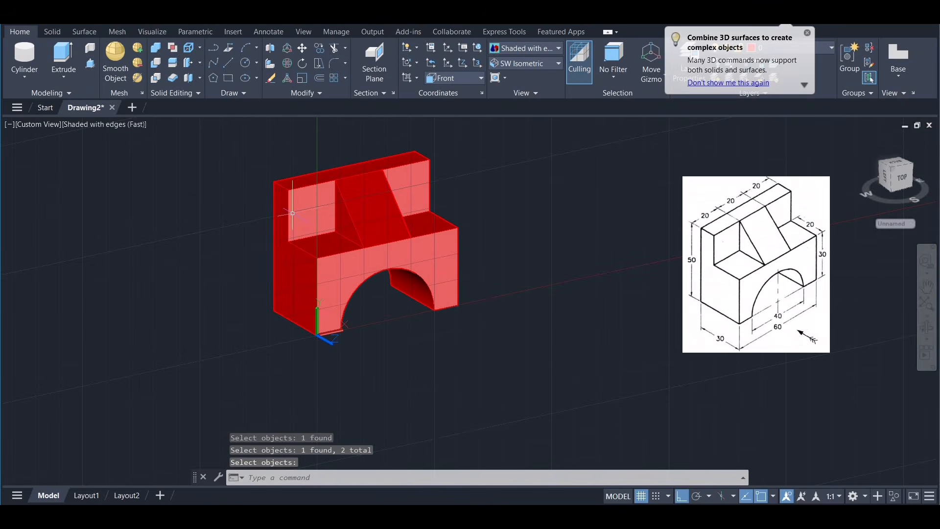
Set the coordinate system back to Top
middle_drag(244, 266, 314, 296)
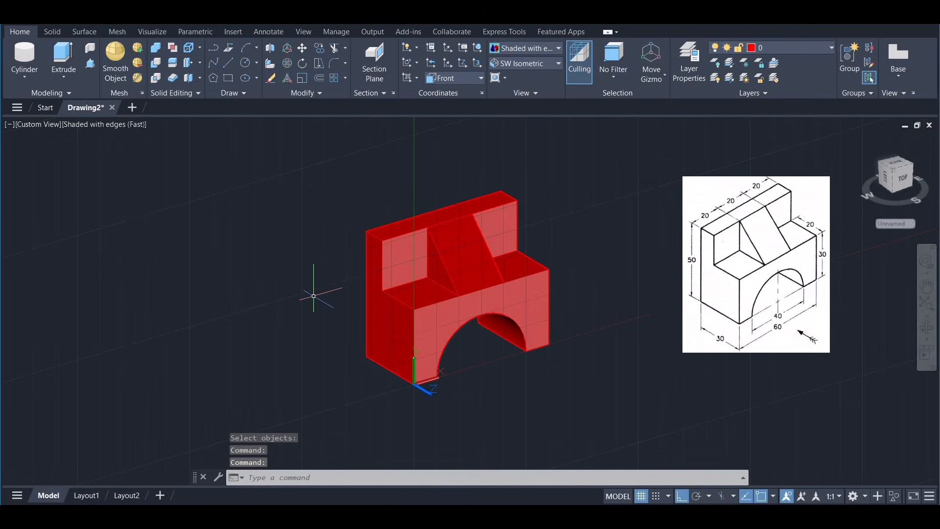
click(519, 63)
click(462, 77)
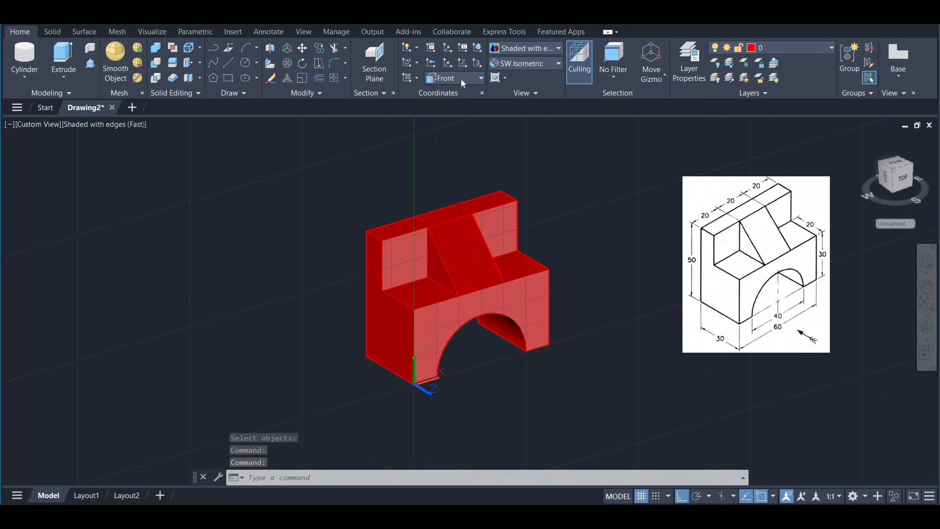
click(463, 82)
click(465, 107)
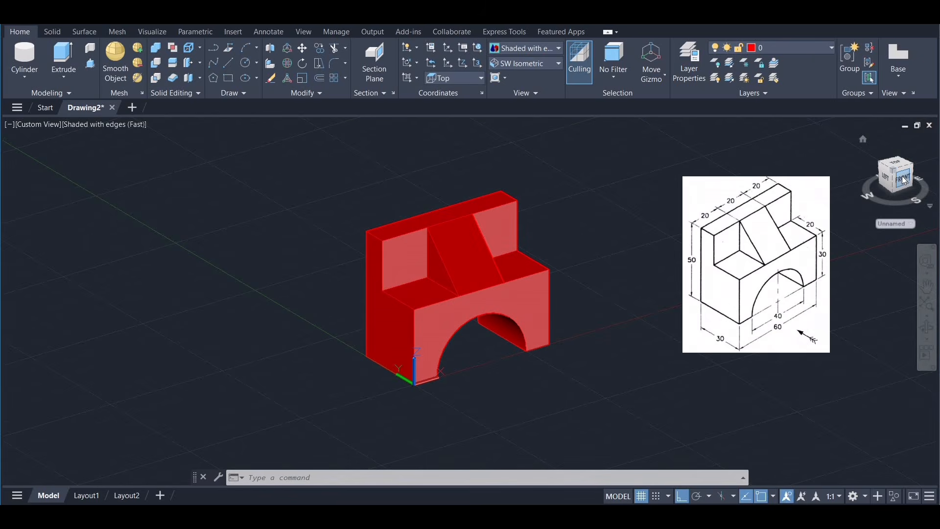
Inspect the finished bracket from the front, left, top and southwest isometric views
click(902, 177)
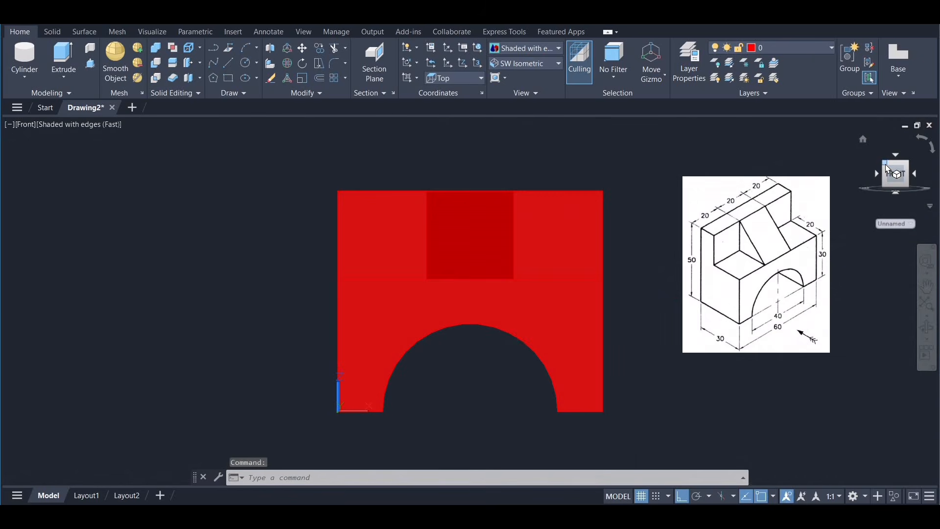
click(889, 169)
click(889, 179)
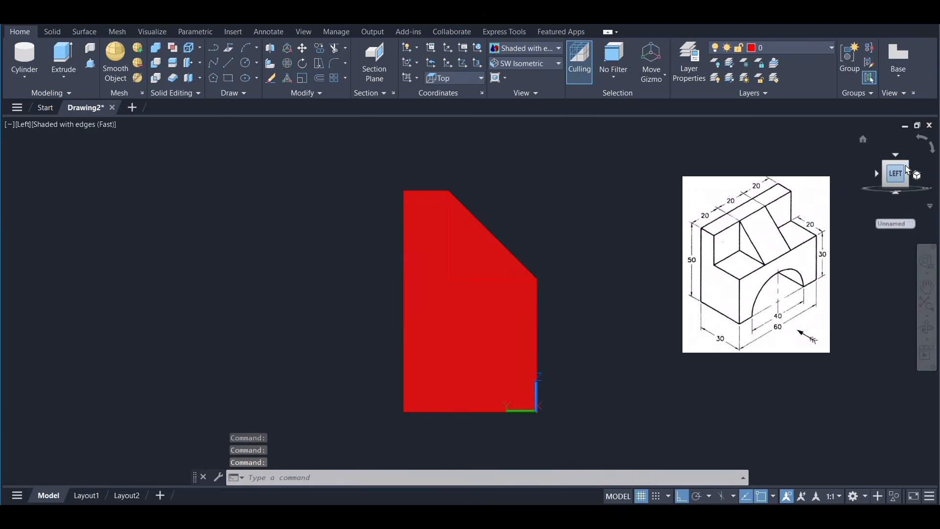
click(906, 166)
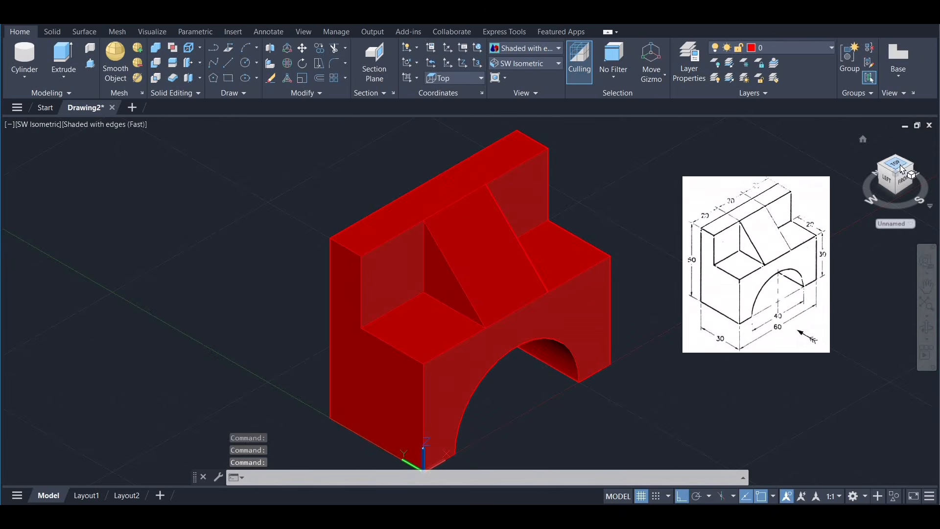
click(897, 167)
click(884, 183)
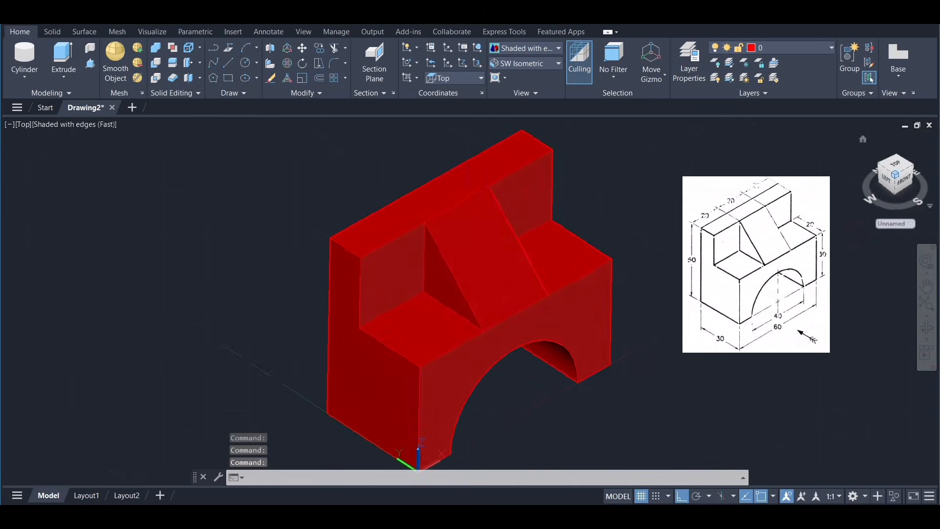